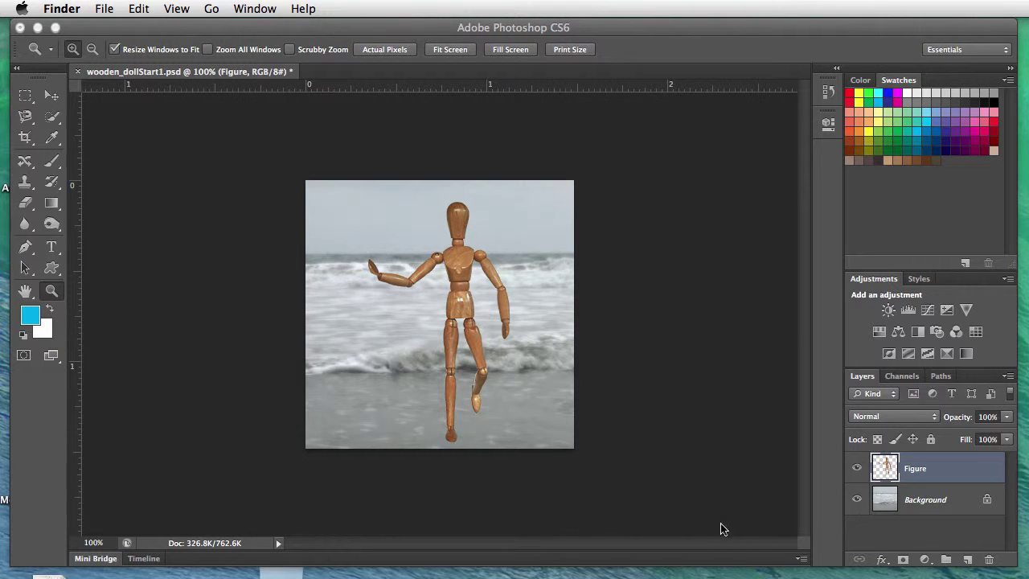
# - Toggle the beach background and Figure layers off and on to inspect the composition
pyautogui.click(856, 501)
pyautogui.click(857, 500)
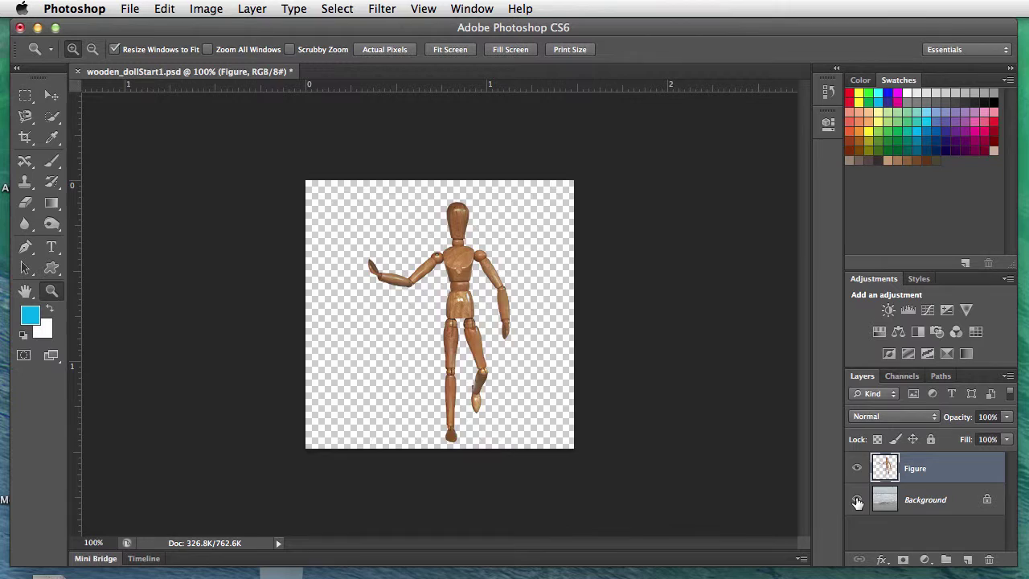
pyautogui.click(857, 500)
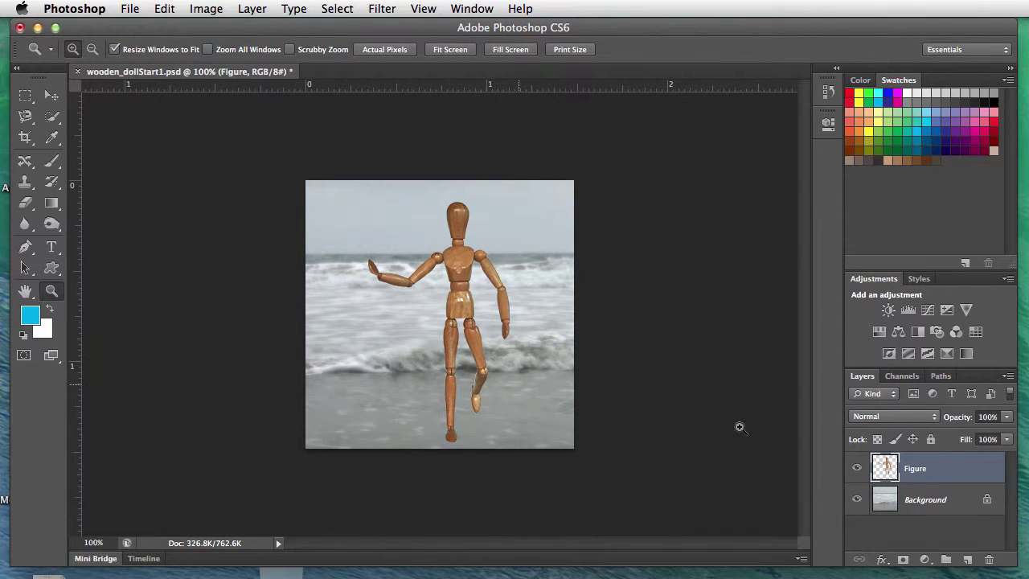
pyautogui.click(858, 469)
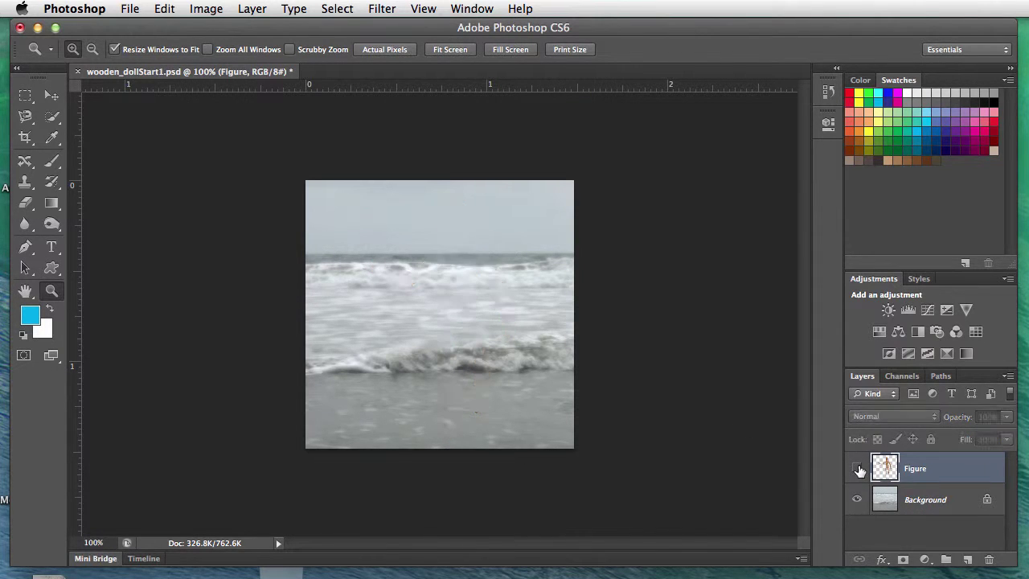
pyautogui.click(858, 468)
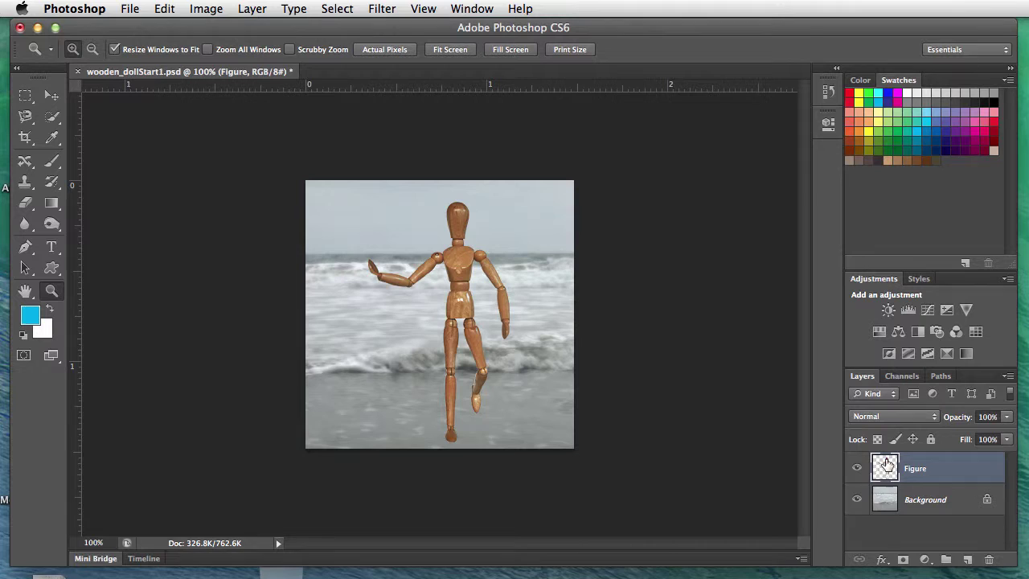
# - Duplicate the Figure layer as Figure copy and compare the two layers' visibility
pyautogui.moveTo(885, 460); pyautogui.dragTo(967, 559)
pyautogui.click(856, 467)
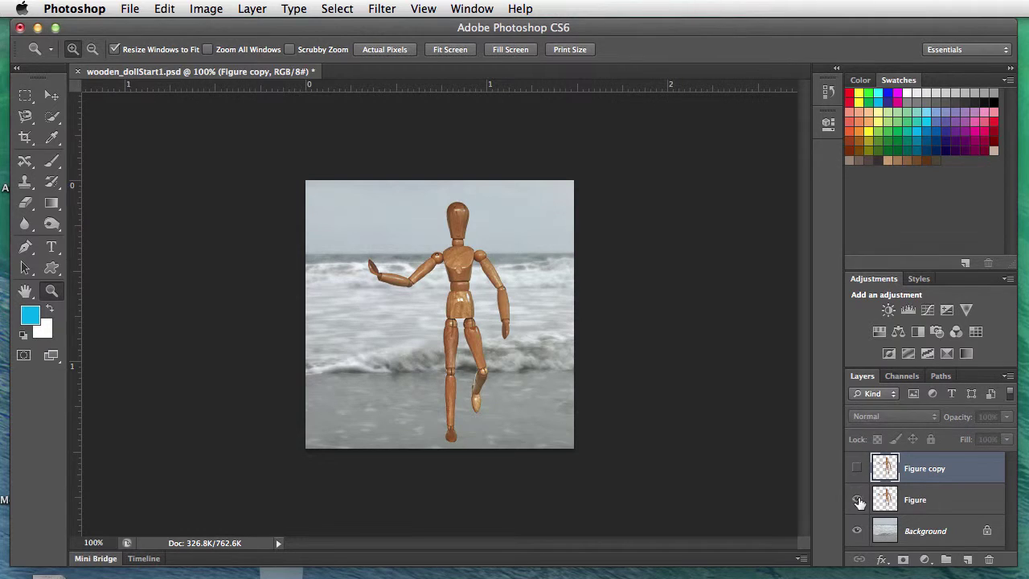
pyautogui.click(857, 499)
pyautogui.click(856, 500)
pyautogui.click(857, 470)
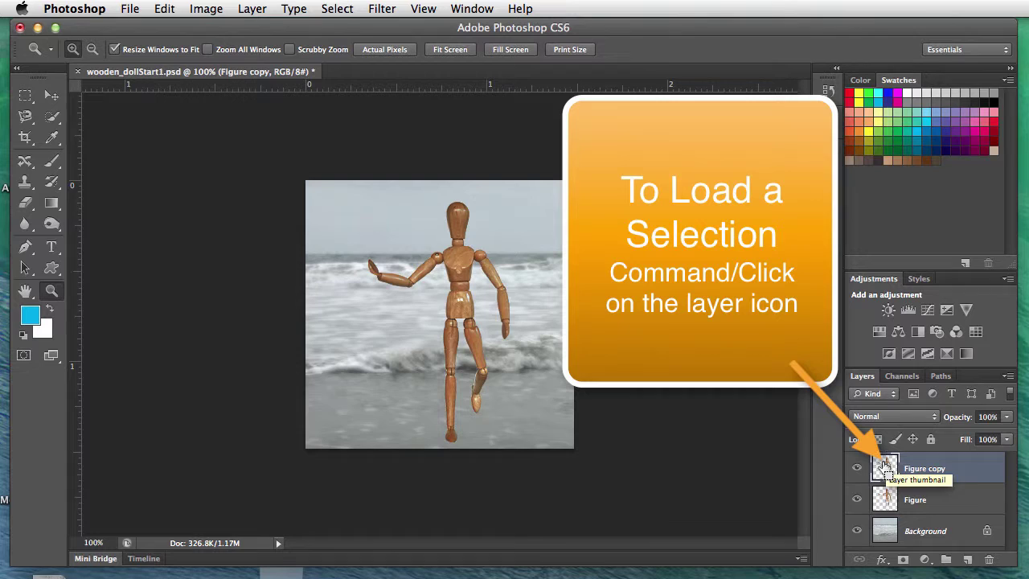
# - Load the wooden figure's outline from the Figure copy thumbnail and hide the original Figure layer
pyautogui.keyDown('super'); pyautogui.click(884, 465); pyautogui.keyUp('super')
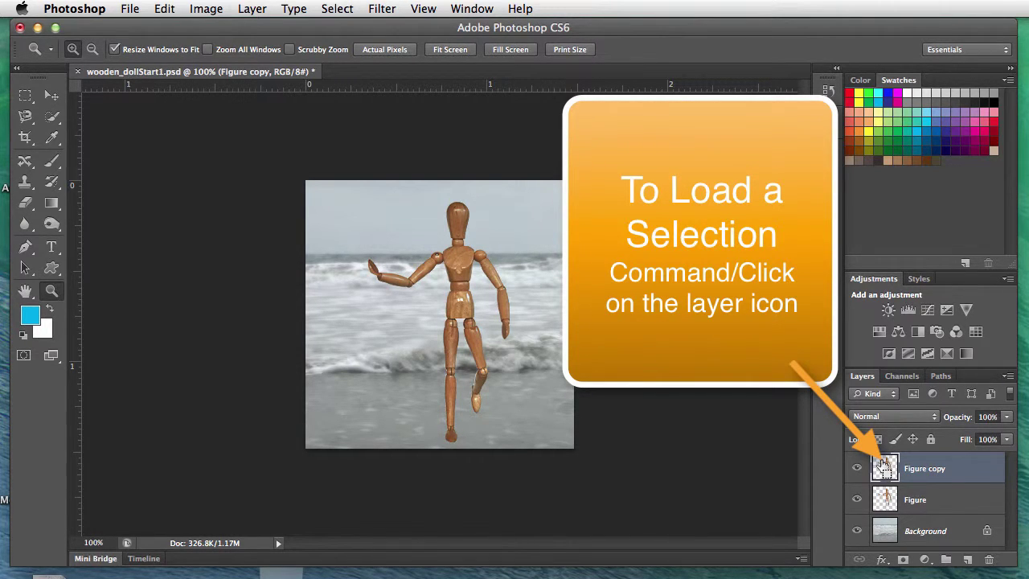
pyautogui.keyDown('super'); pyautogui.click(884, 466); pyautogui.keyUp('super')
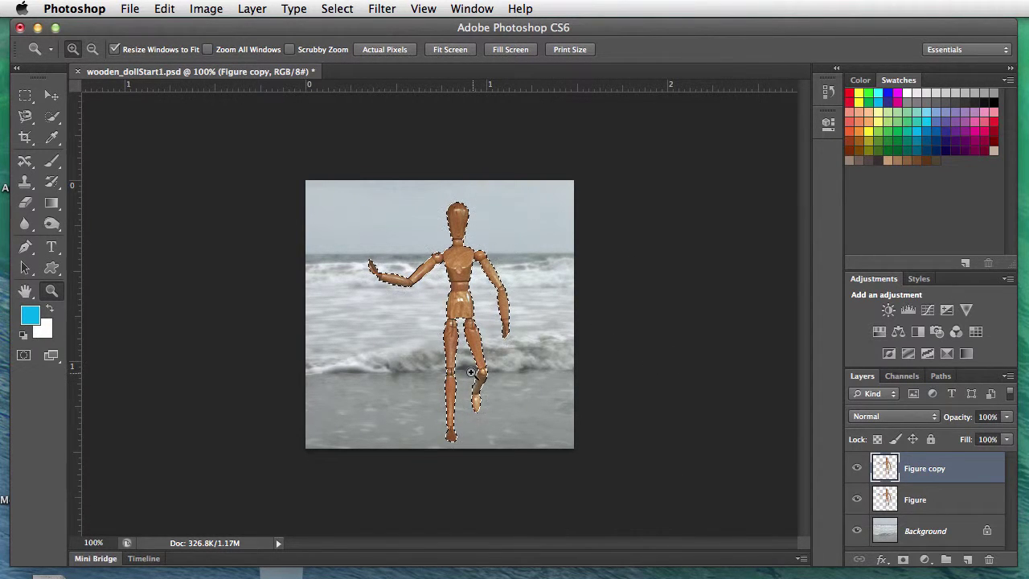
pyautogui.click(856, 499)
pyautogui.click(857, 469)
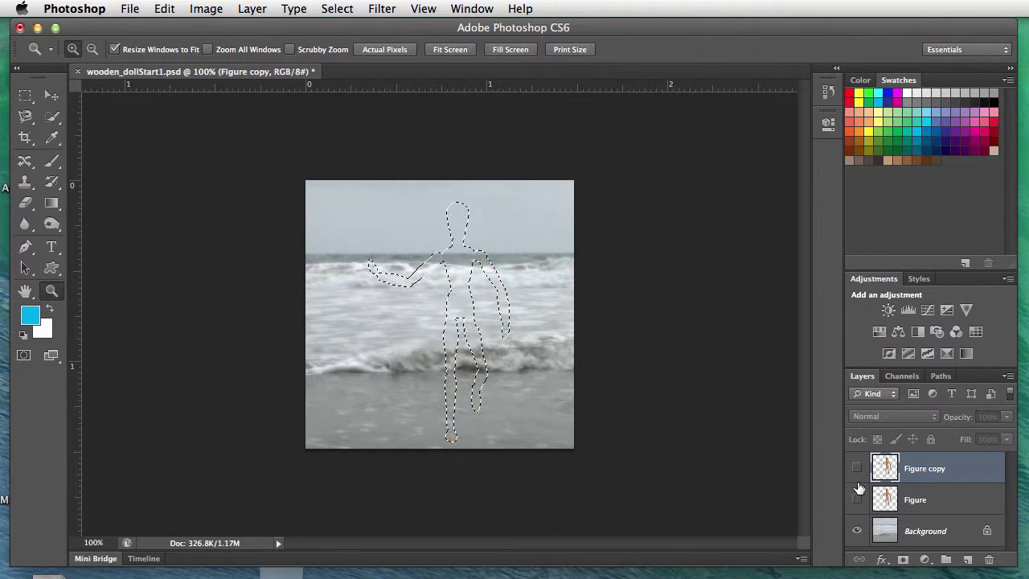
pyautogui.click(856, 532)
pyautogui.click(856, 531)
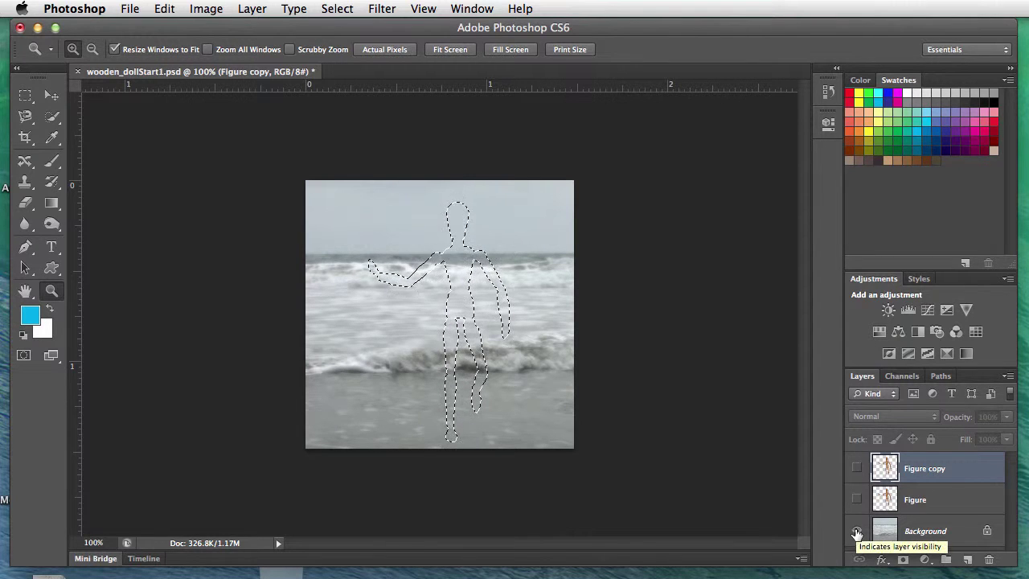
pyautogui.click(856, 468)
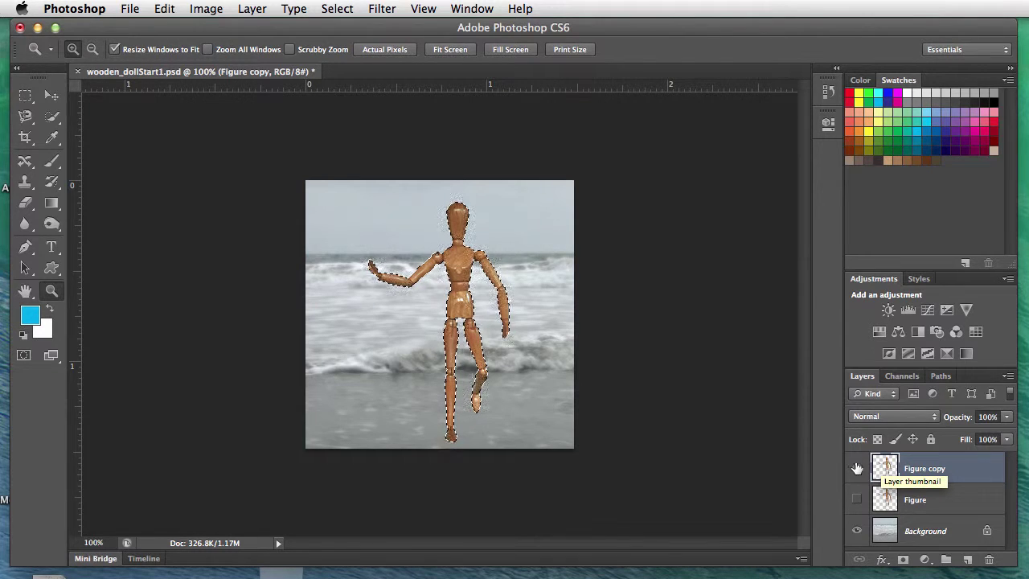
# - Fill the figure selection on Figure copy with Black using Edit > Fill, then deselect
pyautogui.click(130, 9)
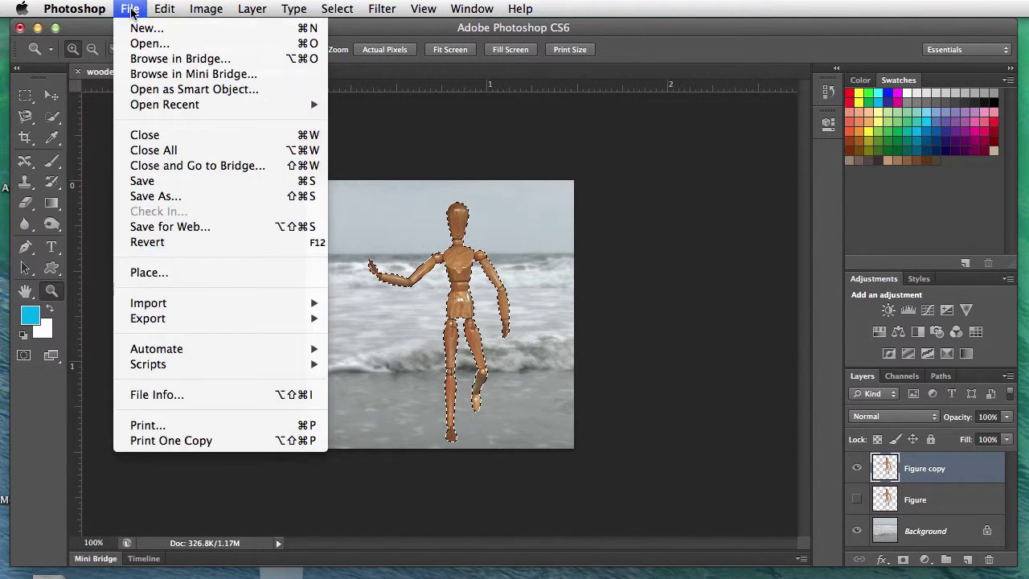
pyautogui.moveTo(163, 6)
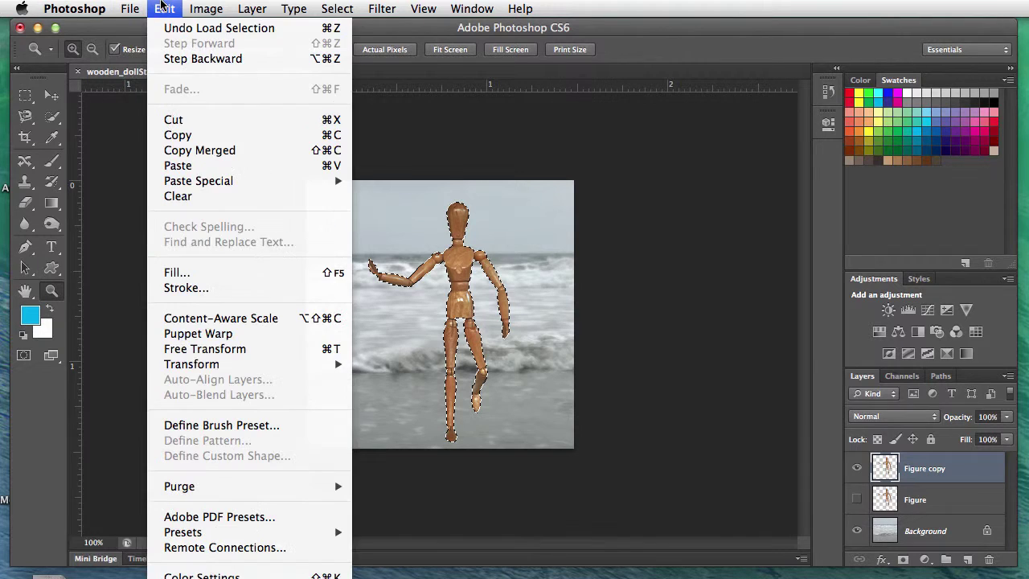
pyautogui.click(224, 275)
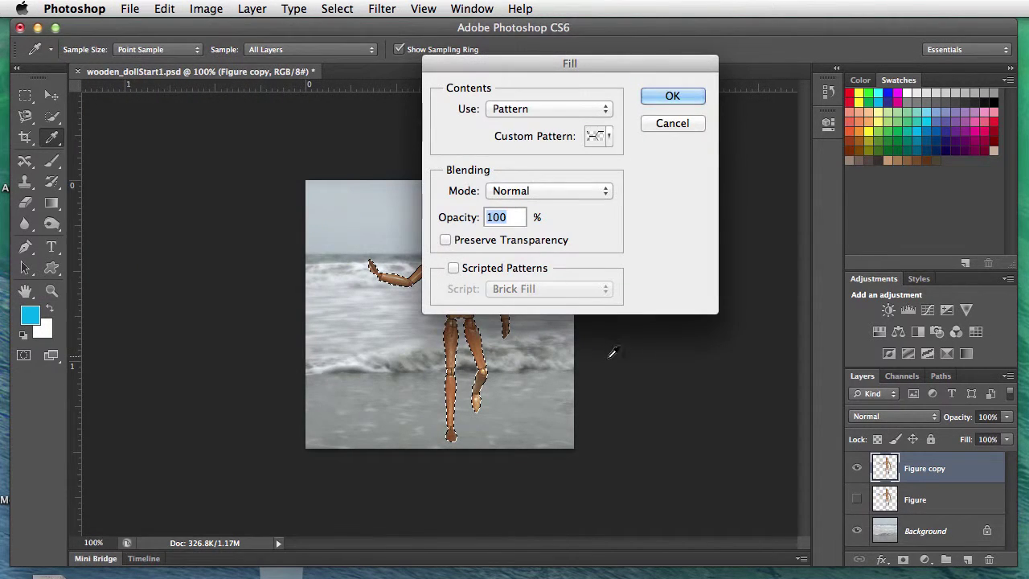
pyautogui.click(566, 107)
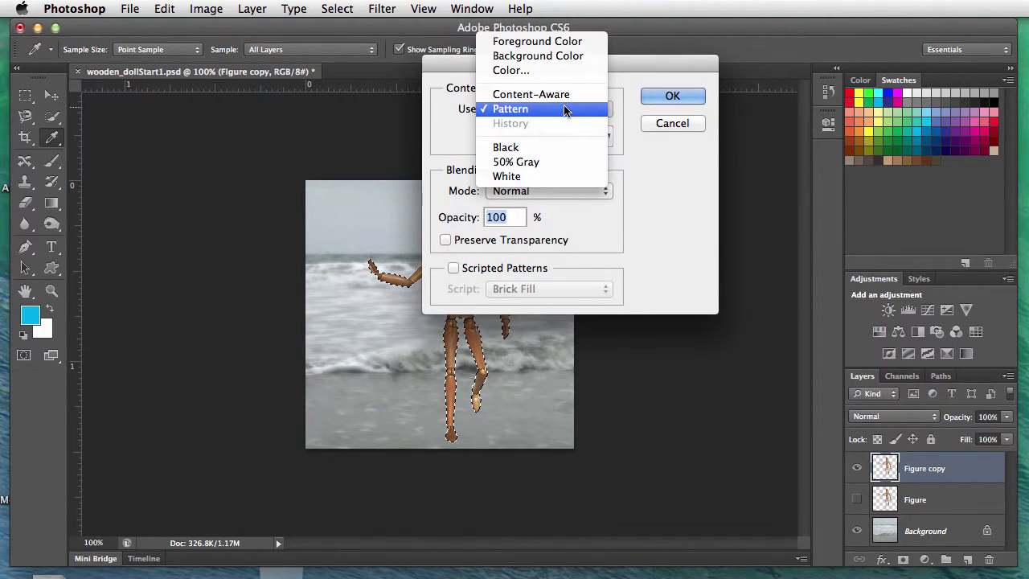
pyautogui.click(534, 150)
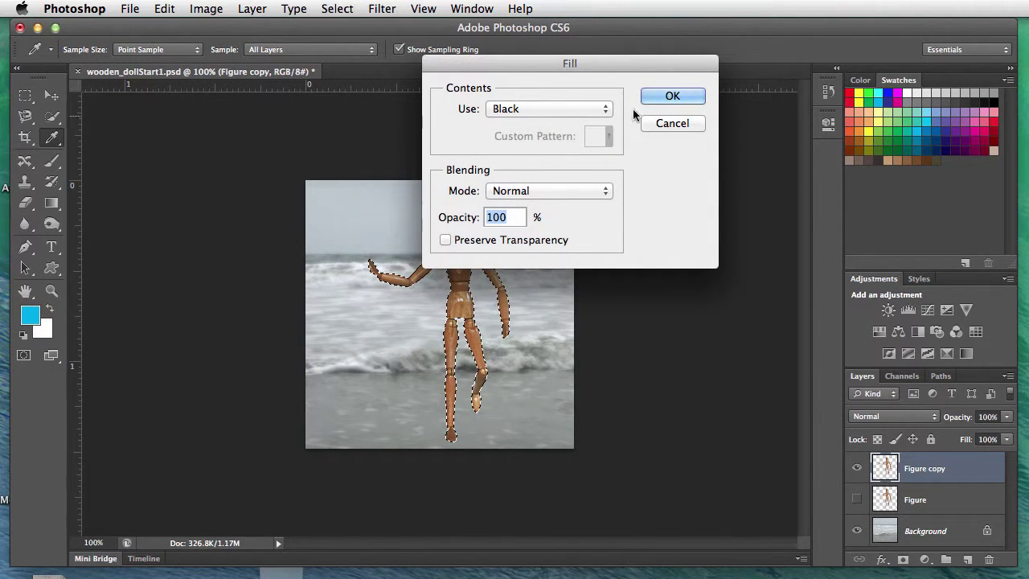
pyautogui.click(673, 96)
pyautogui.press('z')
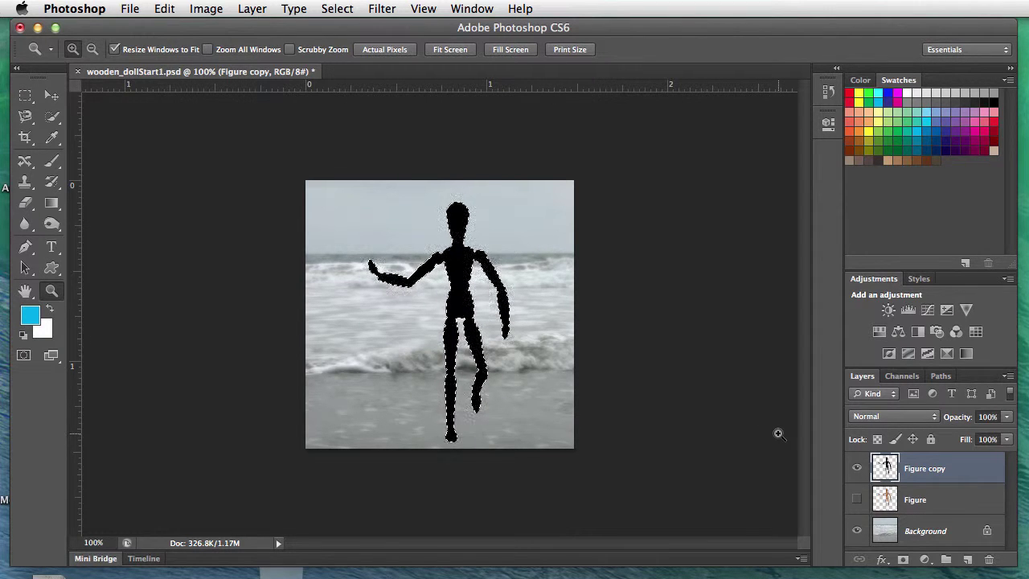
pyautogui.press('super+d')
# - Move Figure copy below Figure and Distort its top down-left into a flat shadow on the sand
pyautogui.click(856, 499)
pyautogui.moveTo(888, 464); pyautogui.dragTo(886, 511)
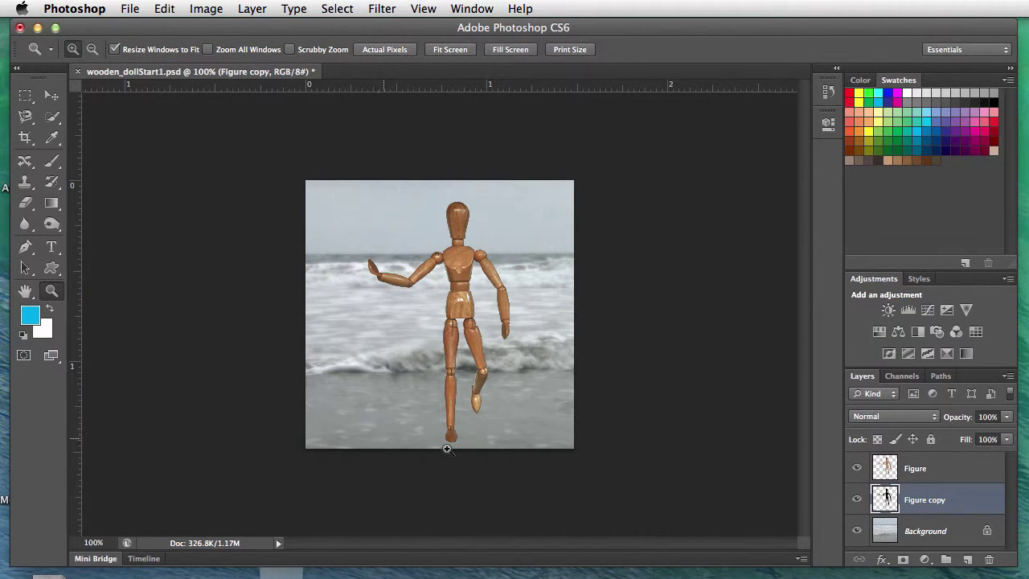
pyautogui.click(165, 9)
pyautogui.moveTo(256, 366)
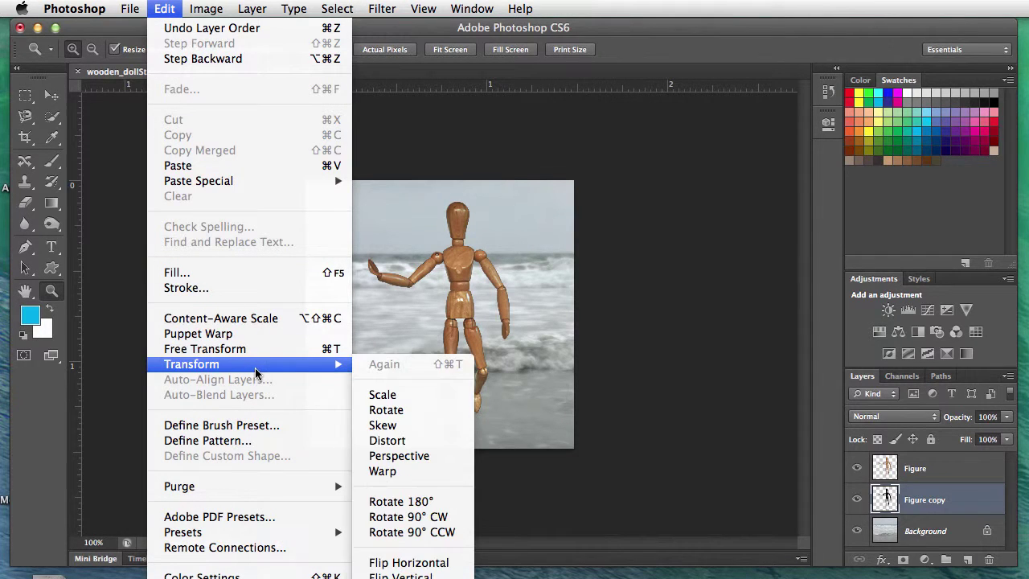
pyautogui.click(441, 450)
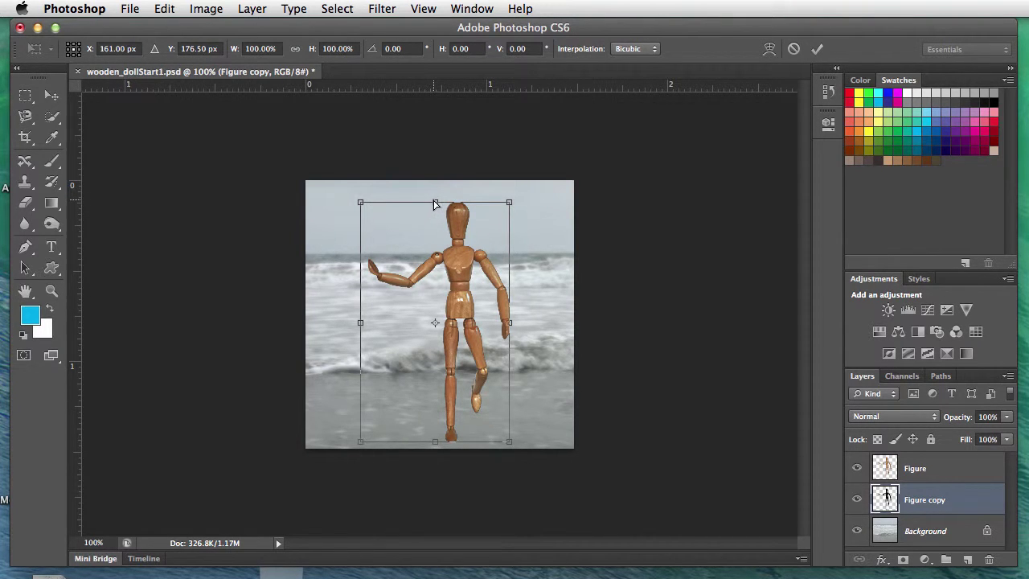
pyautogui.moveTo(431, 210); pyautogui.dragTo(363, 403)
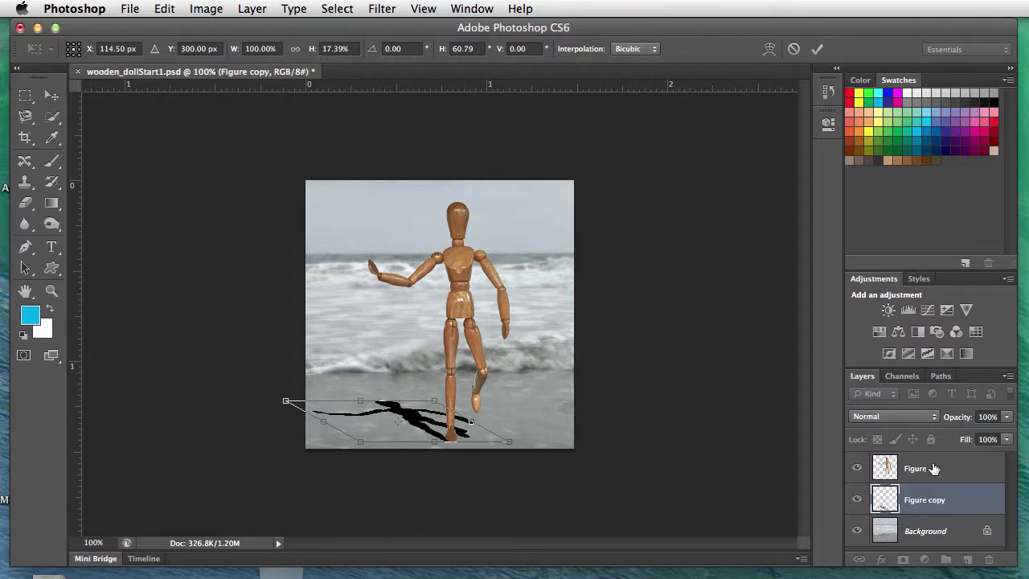
pyautogui.press('Return')
pyautogui.press('z')
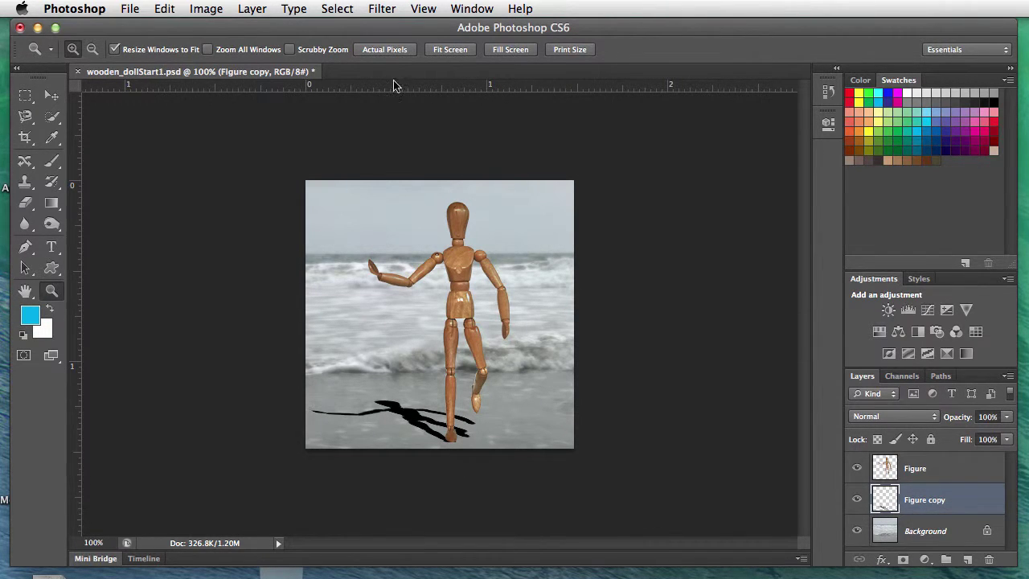
# - Blur the doll's shadow layer with a Gaussian Blur radius of 5.6, then set its opacity to 91%
pyautogui.click(379, 11)
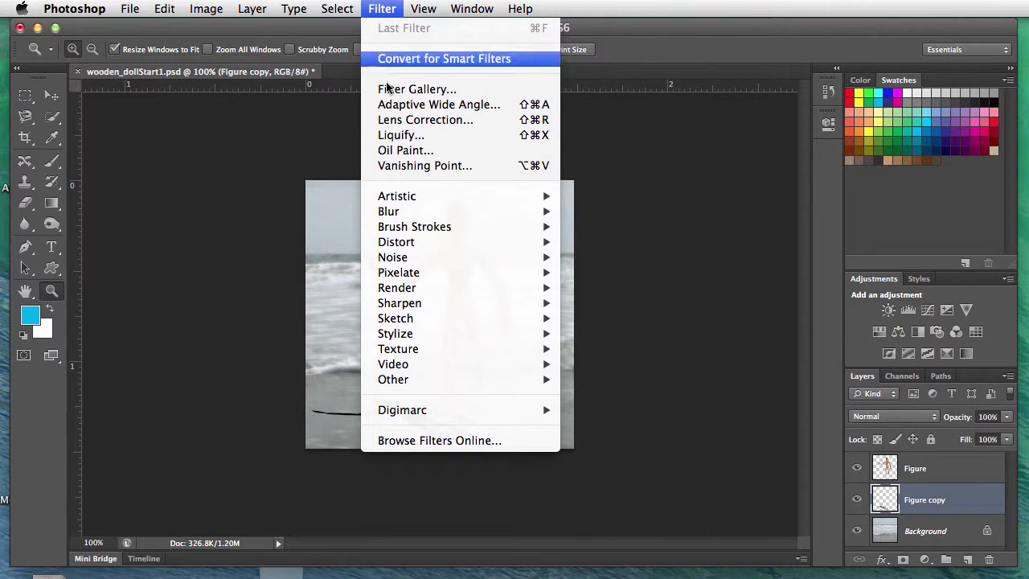
pyautogui.moveTo(406, 220)
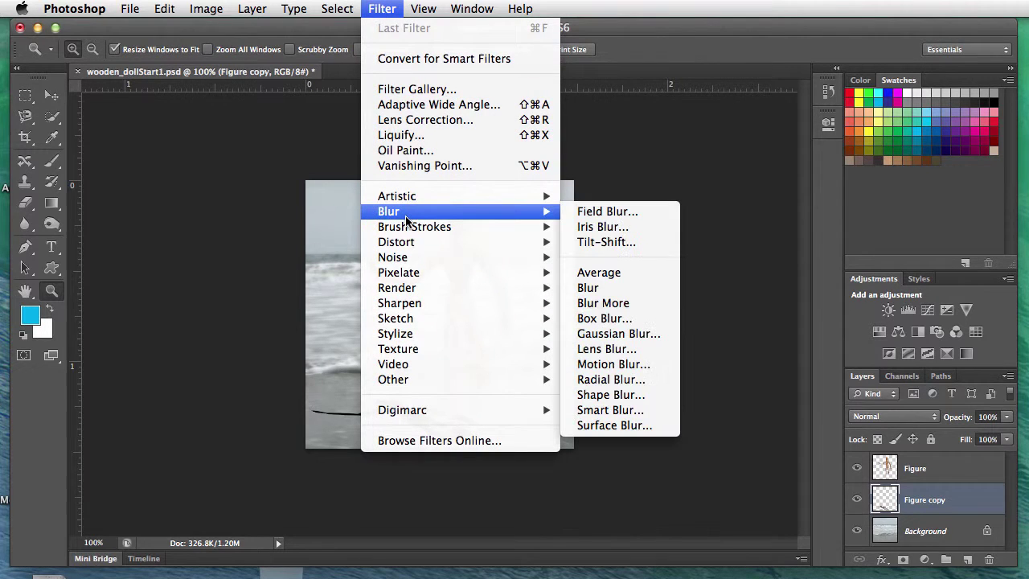
pyautogui.click(667, 335)
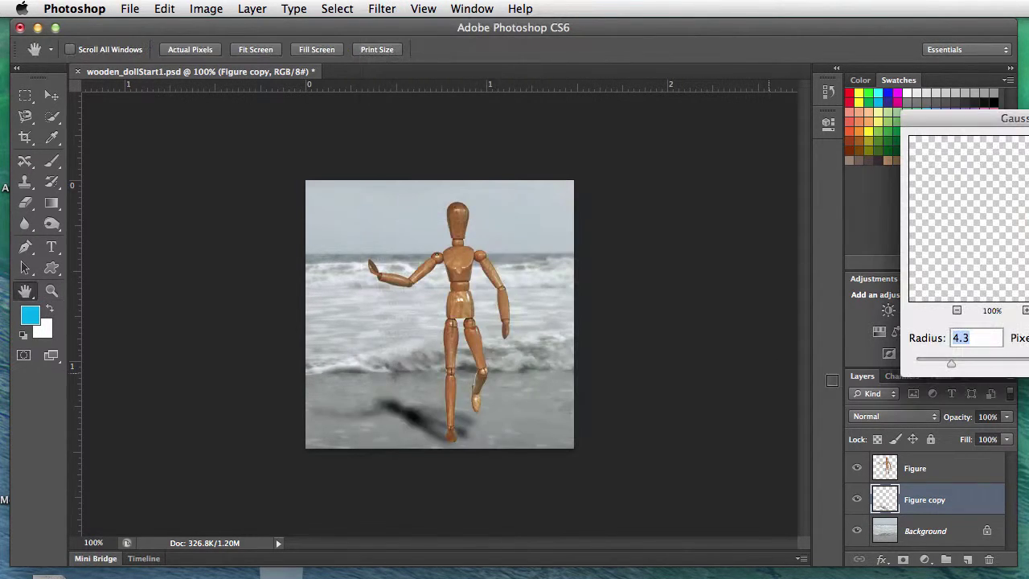
pyautogui.moveTo(932, 129); pyautogui.dragTo(731, 135)
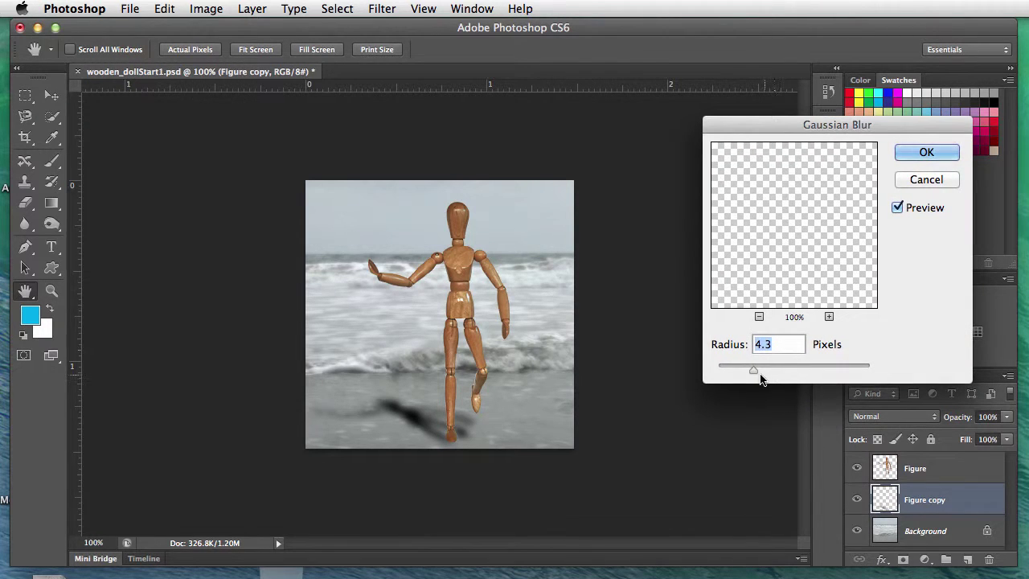
pyautogui.moveTo(755, 369); pyautogui.dragTo(765, 368)
pyautogui.click(927, 154)
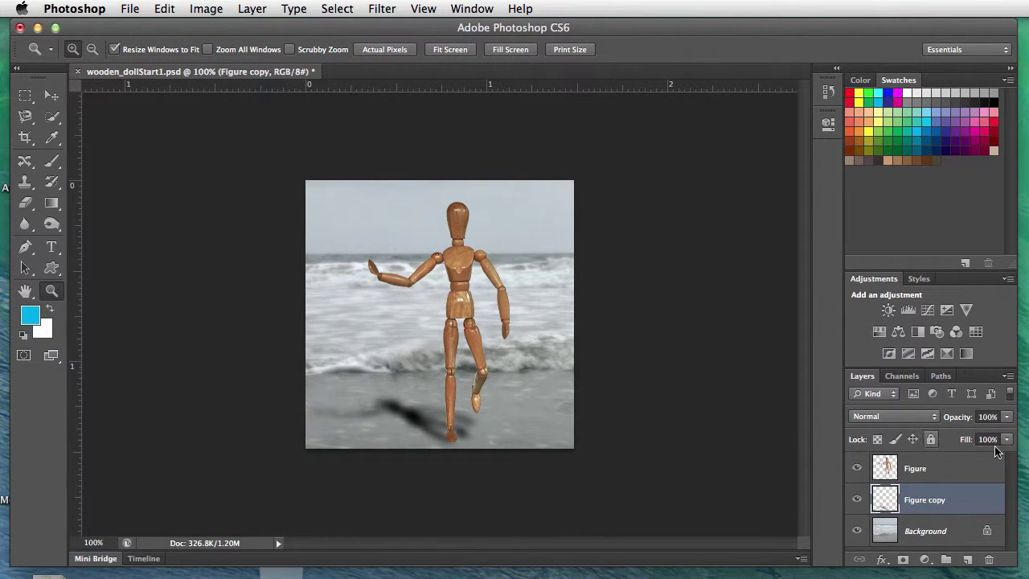
pyautogui.click(1007, 418)
pyautogui.moveTo(1011, 435); pyautogui.dragTo(1001, 441)
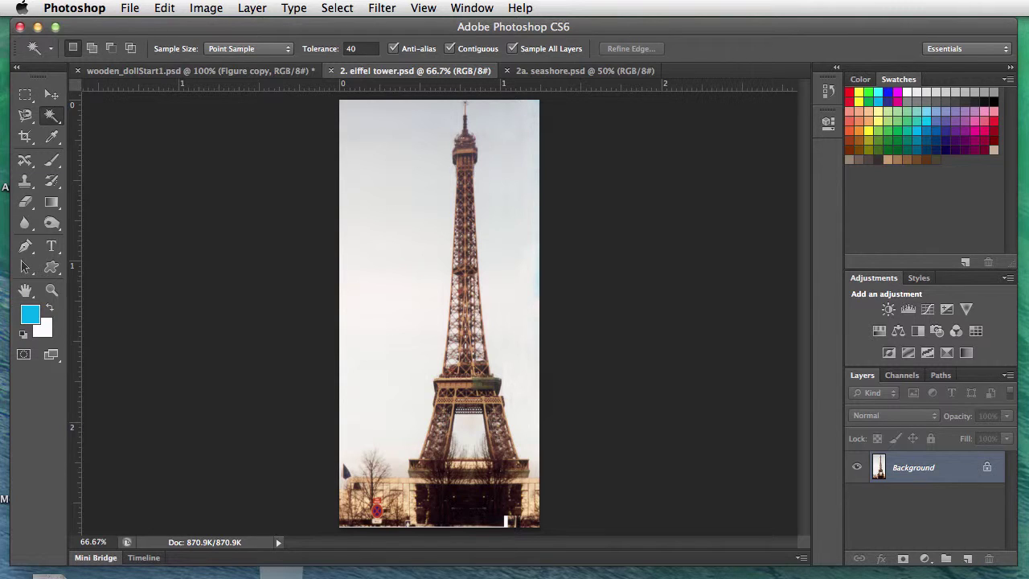
pyautogui.click(593, 74)
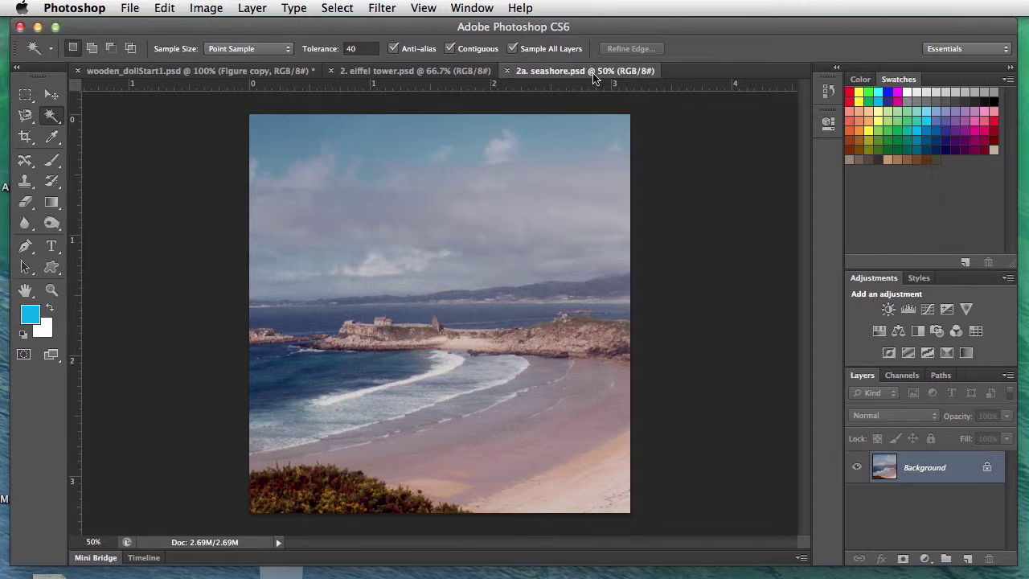
pyautogui.click(398, 76)
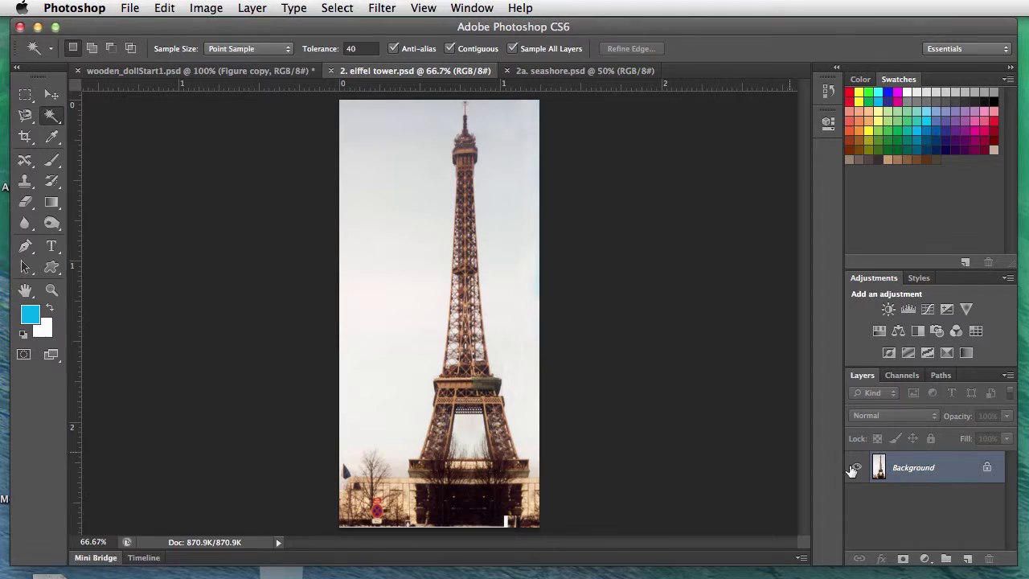
# - Convert the Background into Layer 0 and Magic Wand the sky at tolerance 30
pyautogui.doubleClick(931, 470)
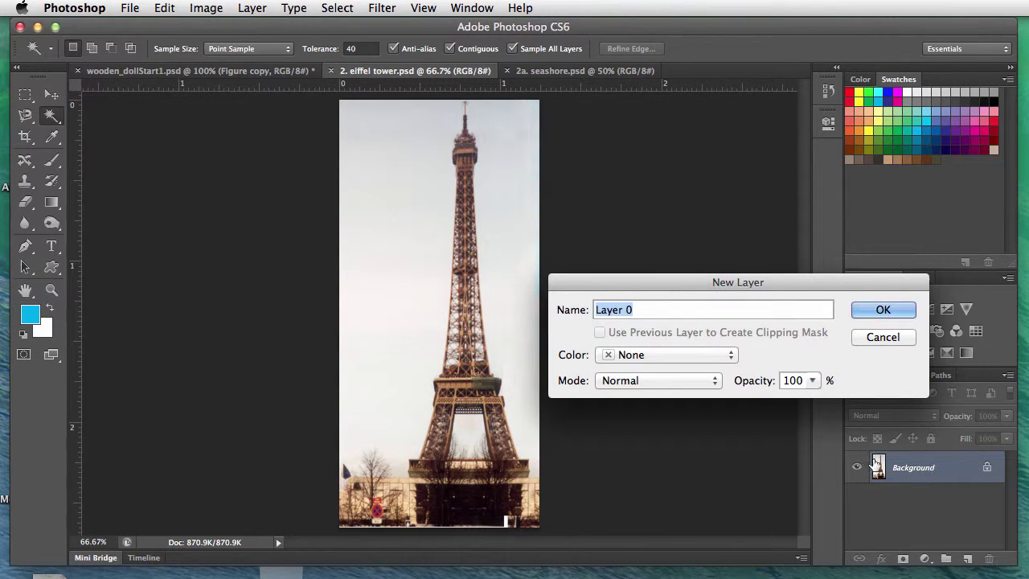
pyautogui.click(890, 310)
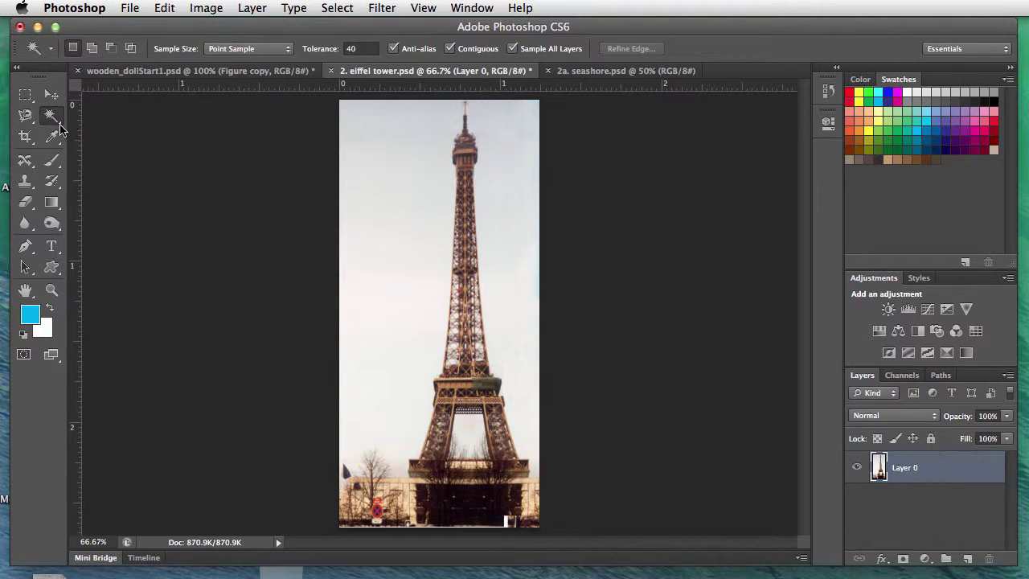
pyautogui.click(346, 49)
pyautogui.write('3')
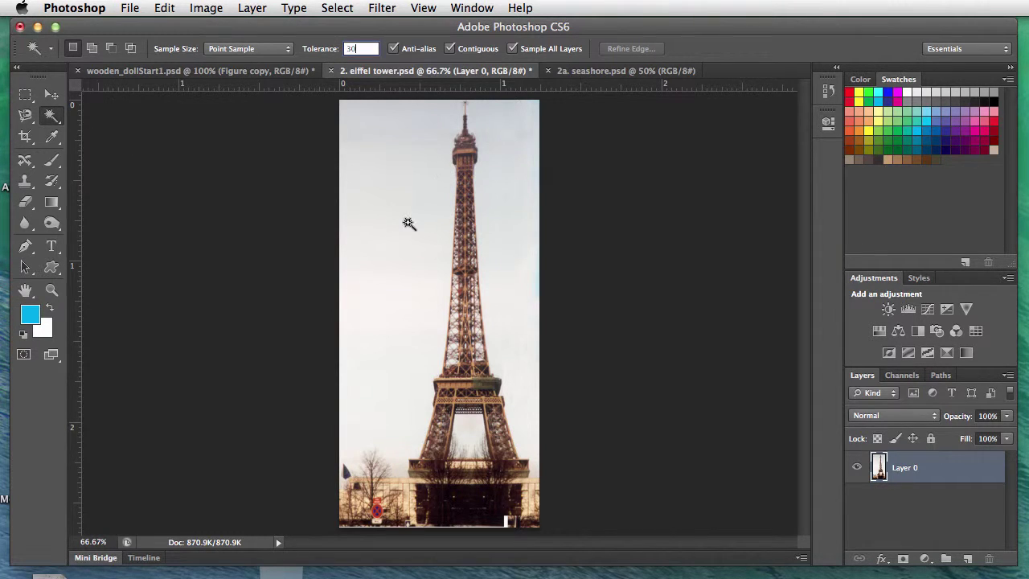
pyautogui.click(397, 186)
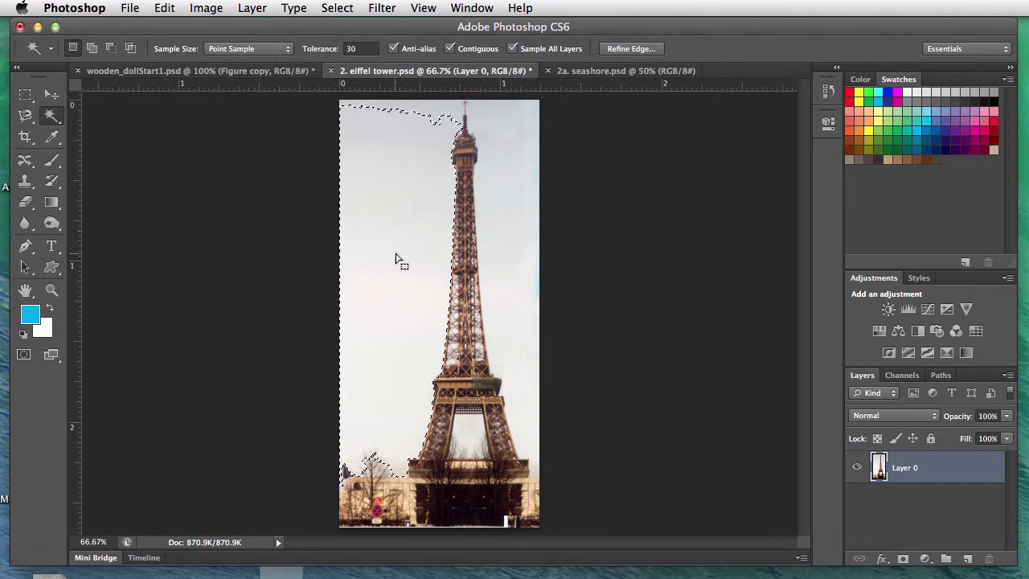
# - Extend the selection with Select > Similar, delete the sky and deselect
pyautogui.click(337, 7)
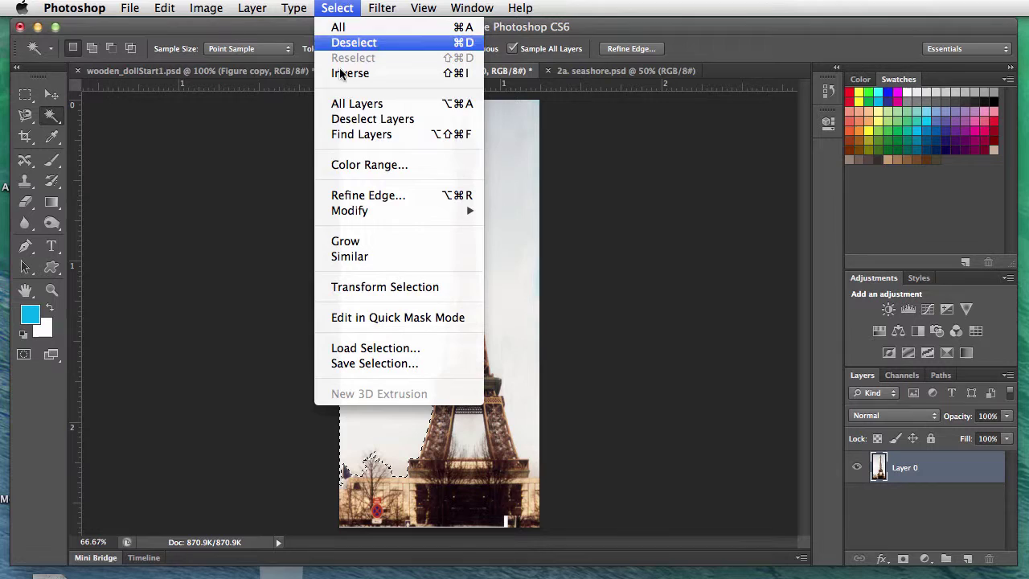
pyautogui.click(373, 257)
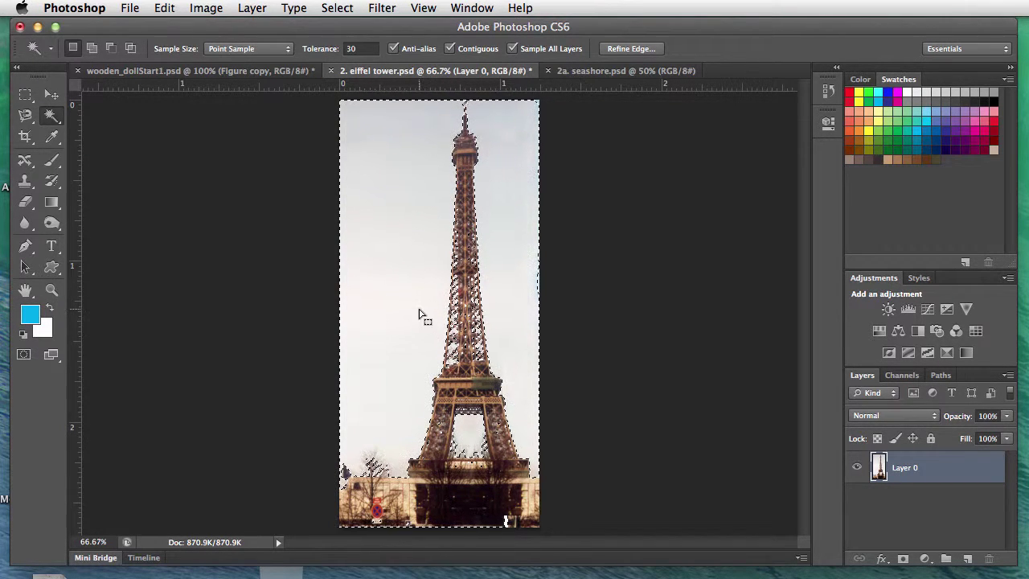
pyautogui.press('Delete')
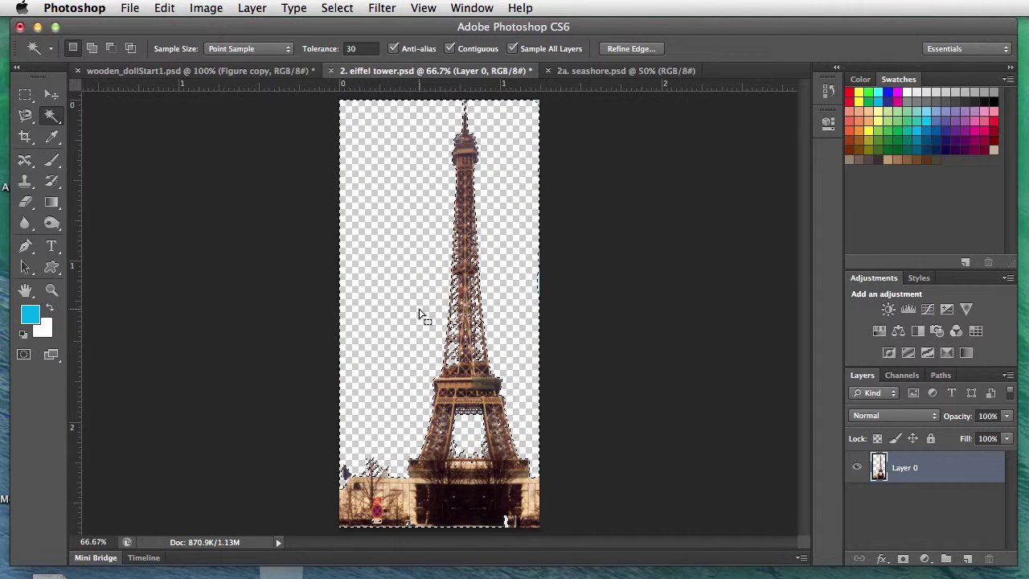
pyautogui.press('super+d')
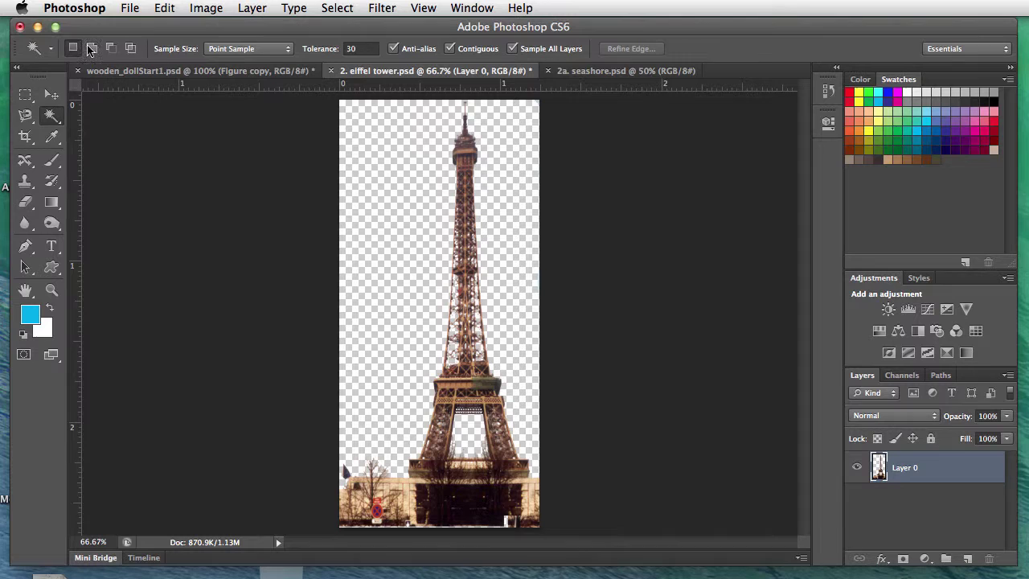
pyautogui.click(51, 95)
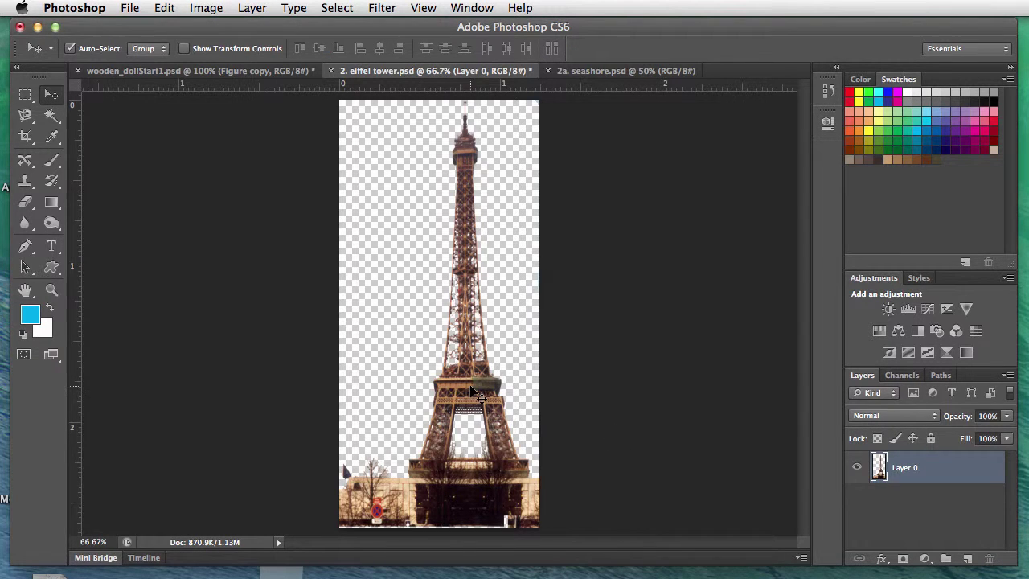
# - Drag the cut-out tower into 2a. seashore.psd and delete the buildings at its base with a rectangular selection
pyautogui.moveTo(471, 387); pyautogui.dragTo(446, 359)
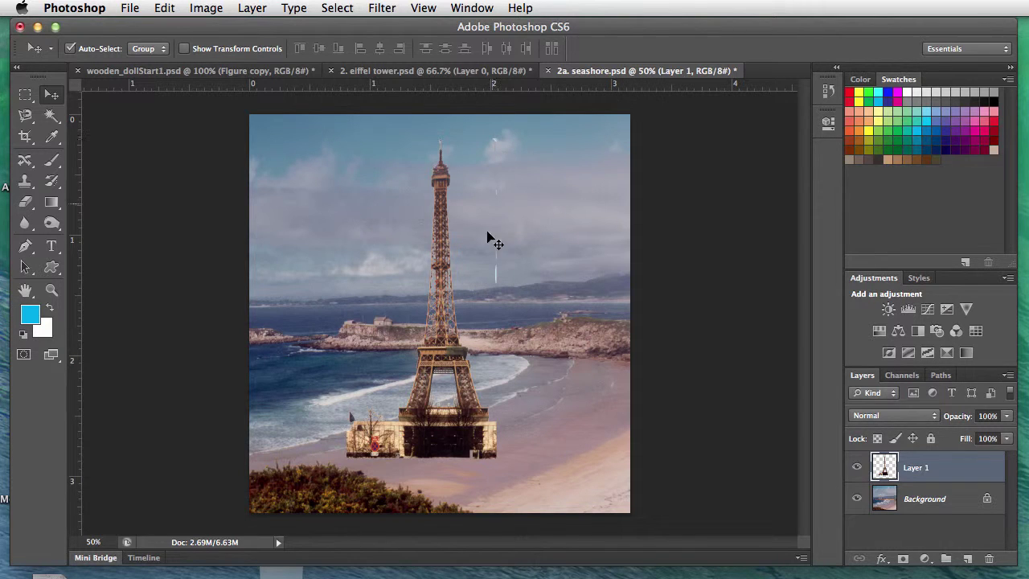
pyautogui.click(31, 204)
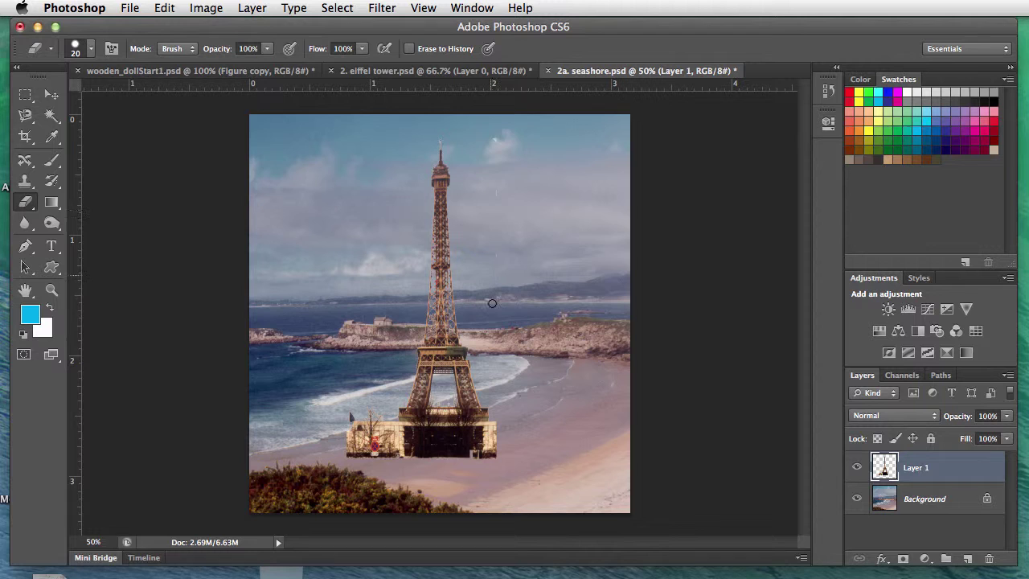
pyautogui.moveTo(25, 97); pyautogui.dragTo(97, 94)
pyautogui.moveTo(316, 400); pyautogui.dragTo(535, 470)
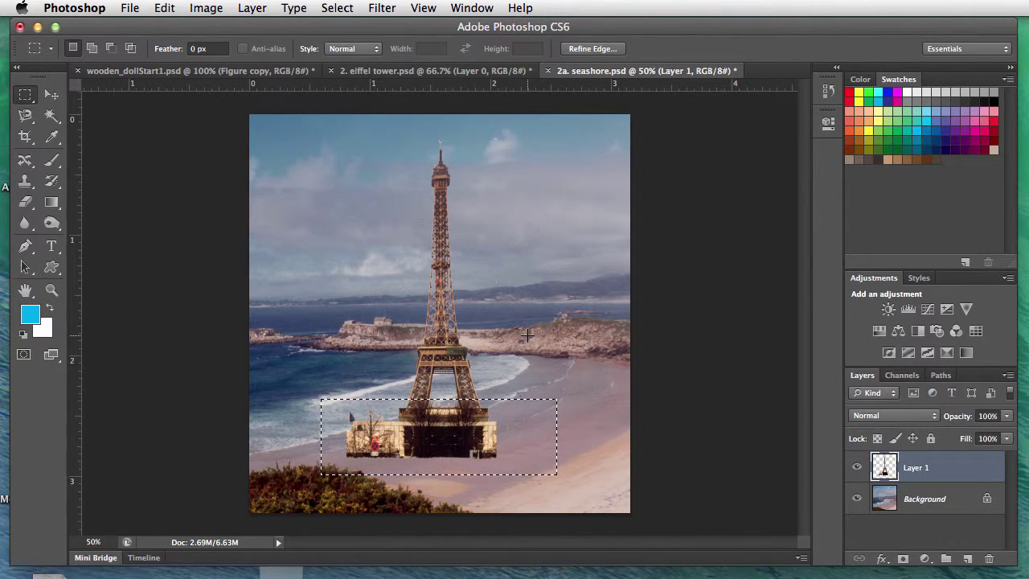
pyautogui.press('Delete')
pyautogui.press('super+d')
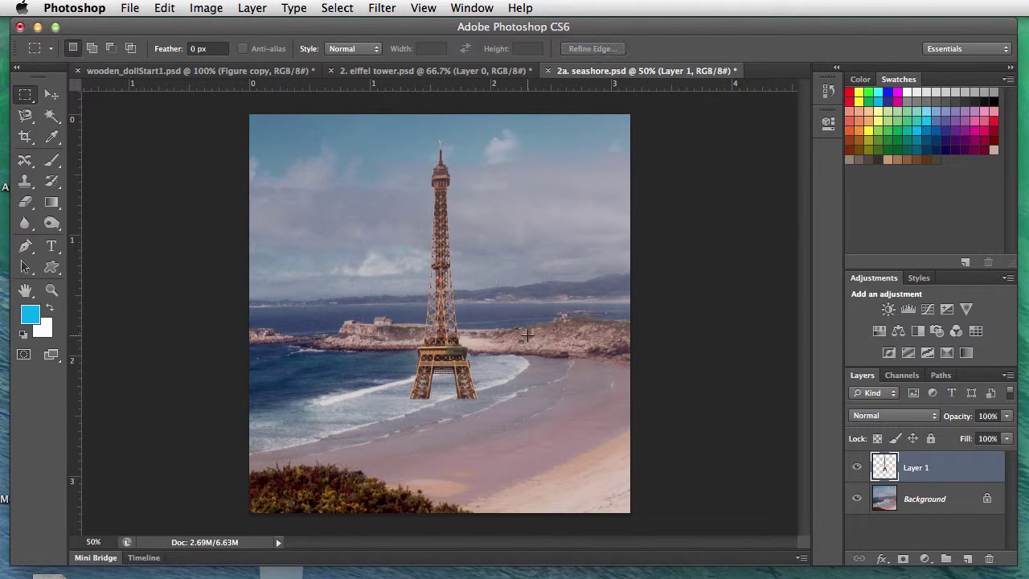
# - Free Transform the tower down to about 77% and place it on the rocky headland
pyautogui.click(53, 96)
pyautogui.moveTo(451, 352); pyautogui.dragTo(450, 376)
pyautogui.hotkey('ctrl', 't')
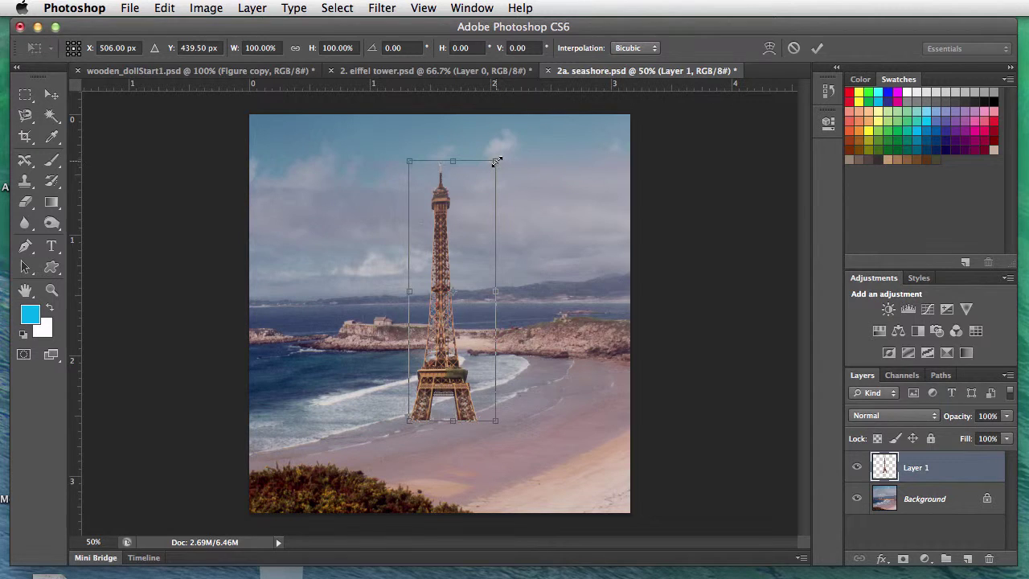
pyautogui.moveTo(495, 162); pyautogui.dragTo(475, 220)
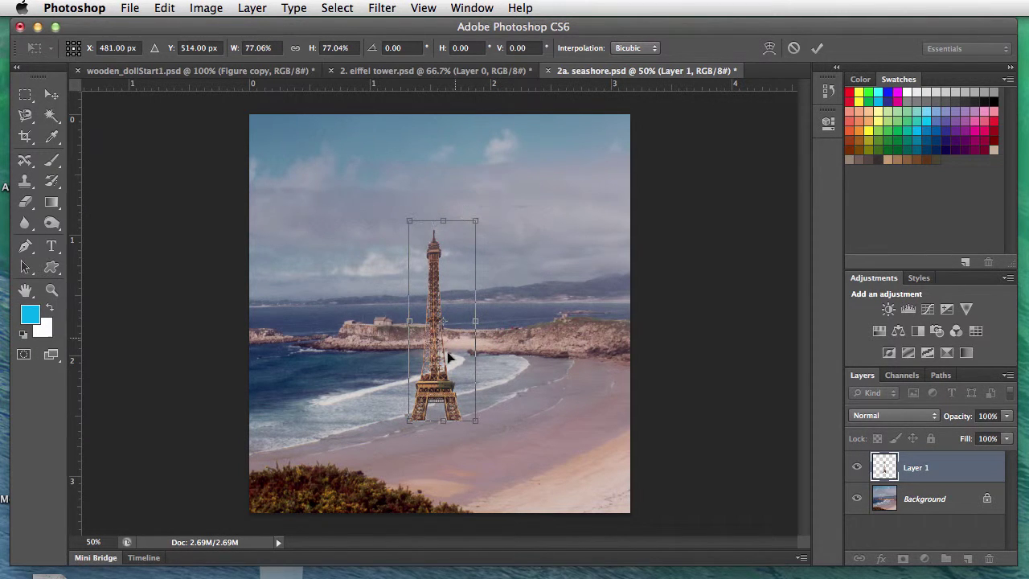
pyautogui.moveTo(447, 352); pyautogui.dragTo(372, 293)
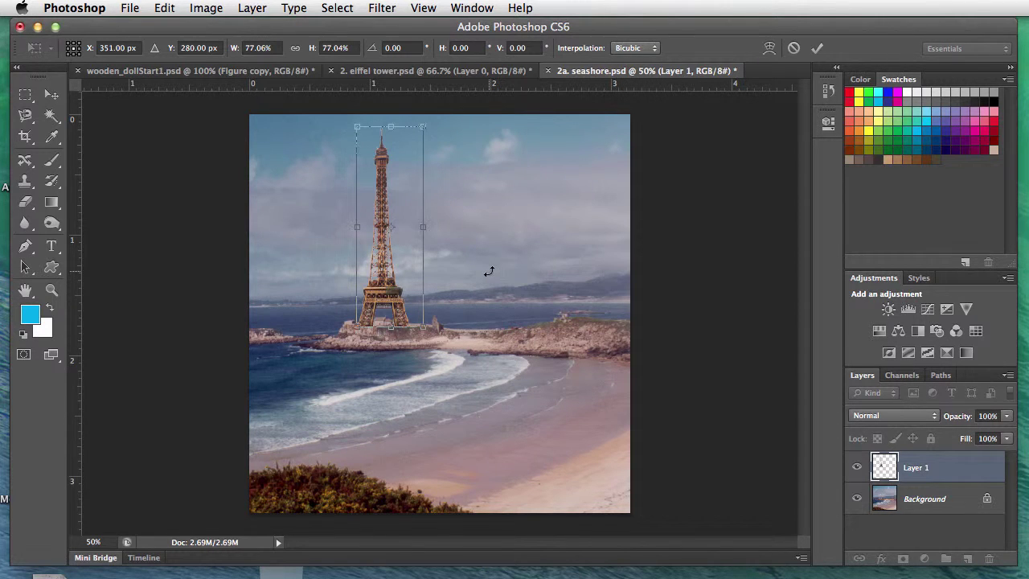
pyautogui.press('Return')
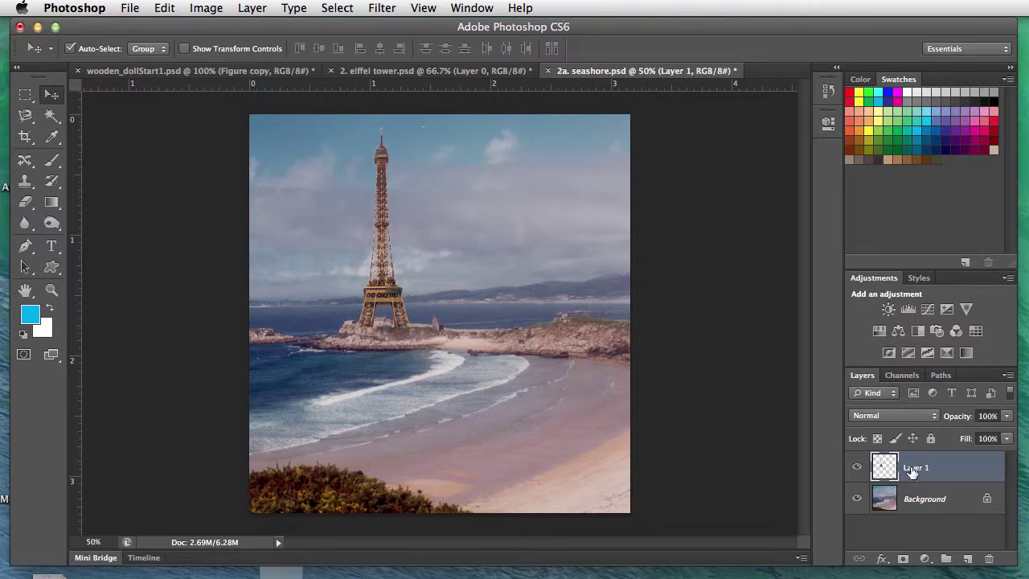
# - Duplicate Layer 1 and rename the copy 'shadow'
pyautogui.moveTo(884, 467); pyautogui.dragTo(966, 556)
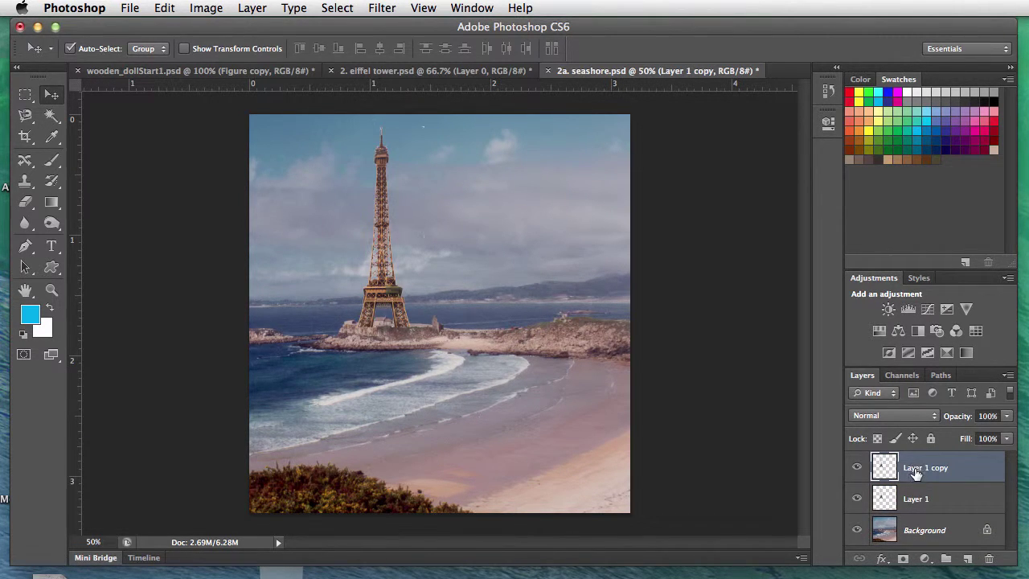
pyautogui.doubleClick(916, 471)
pyautogui.write('shadow')
pyautogui.click(892, 469)
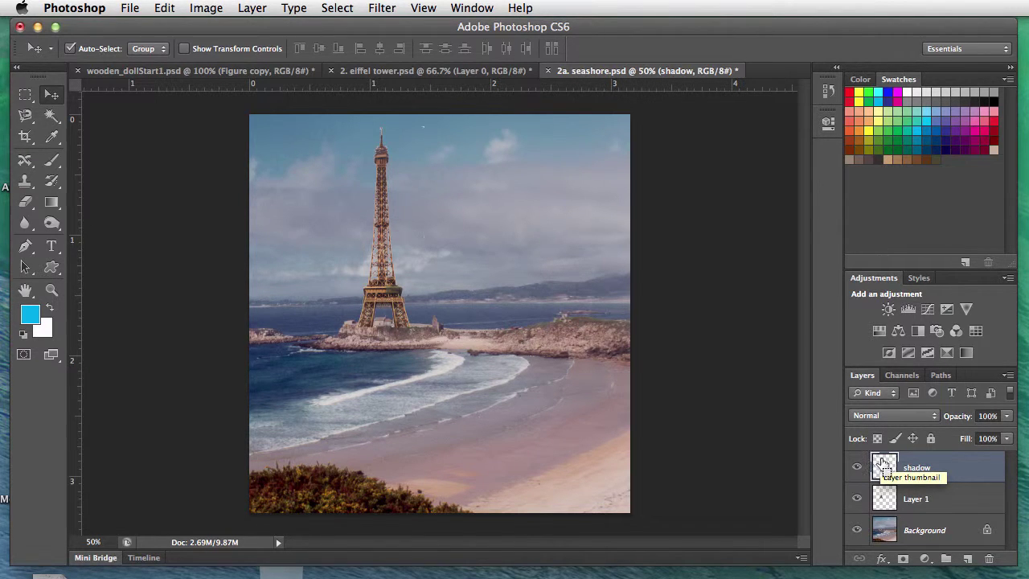
# - Load the tower's outline as a selection from the shadow layer thumbnail
pyautogui.keyDown('super'); pyautogui.click(884, 464); pyautogui.keyUp('super')
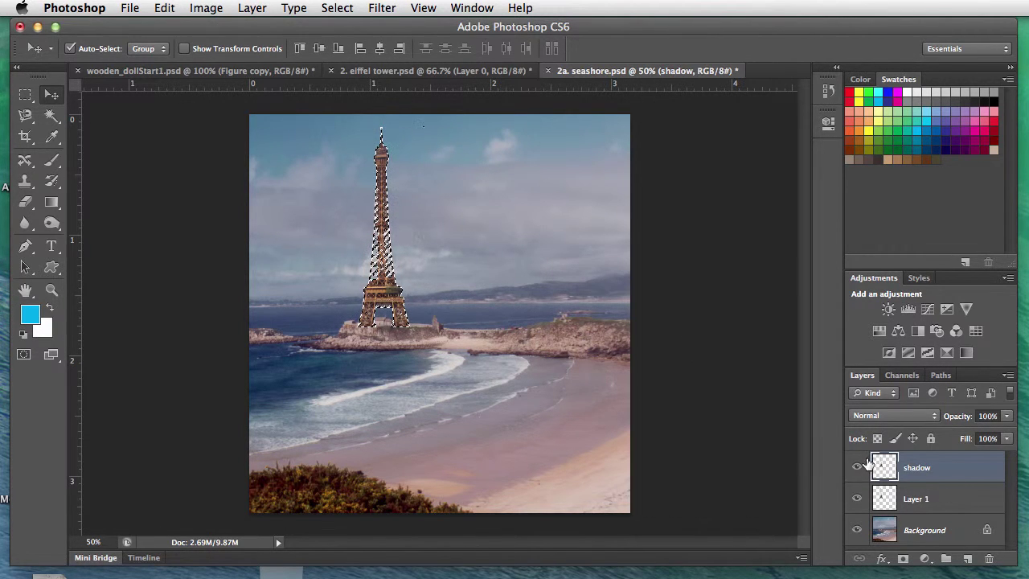
pyautogui.click(857, 498)
pyautogui.click(857, 529)
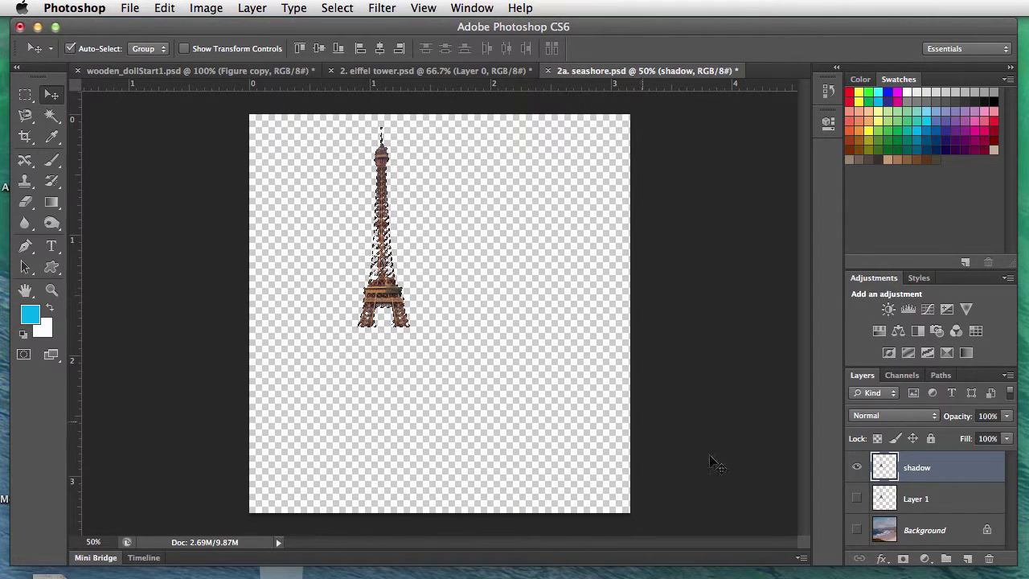
pyautogui.click(857, 498)
pyautogui.click(857, 530)
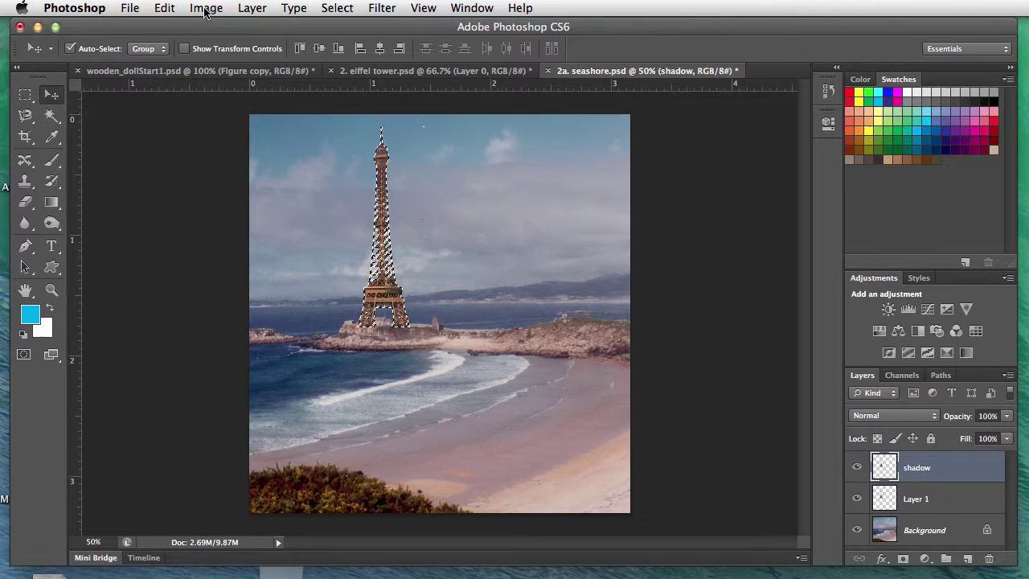
# - Fill the tower selection with black at 100%, deselect, and compare the shadow layer on and off
pyautogui.click(165, 8)
pyautogui.click(205, 276)
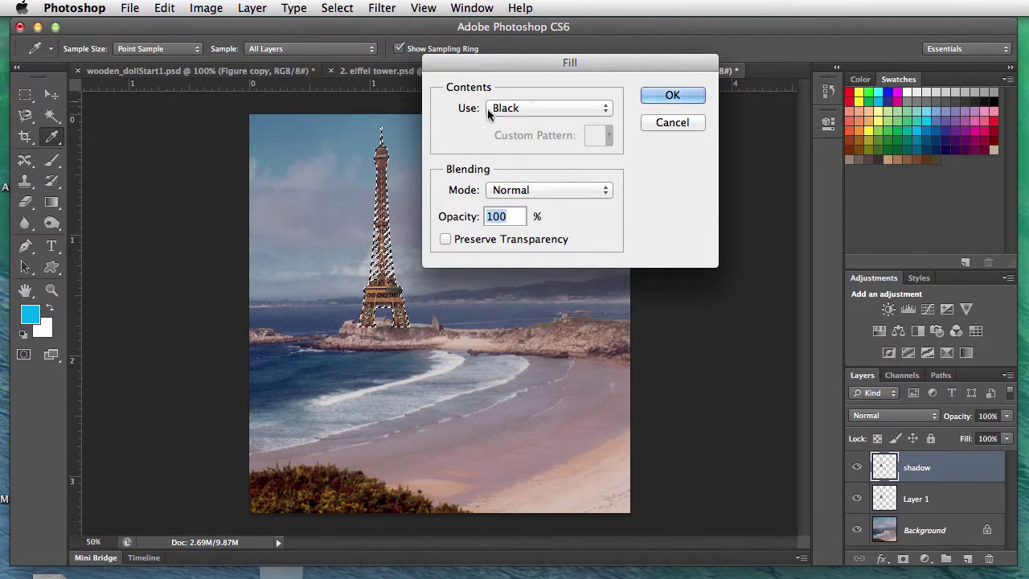
pyautogui.click(673, 96)
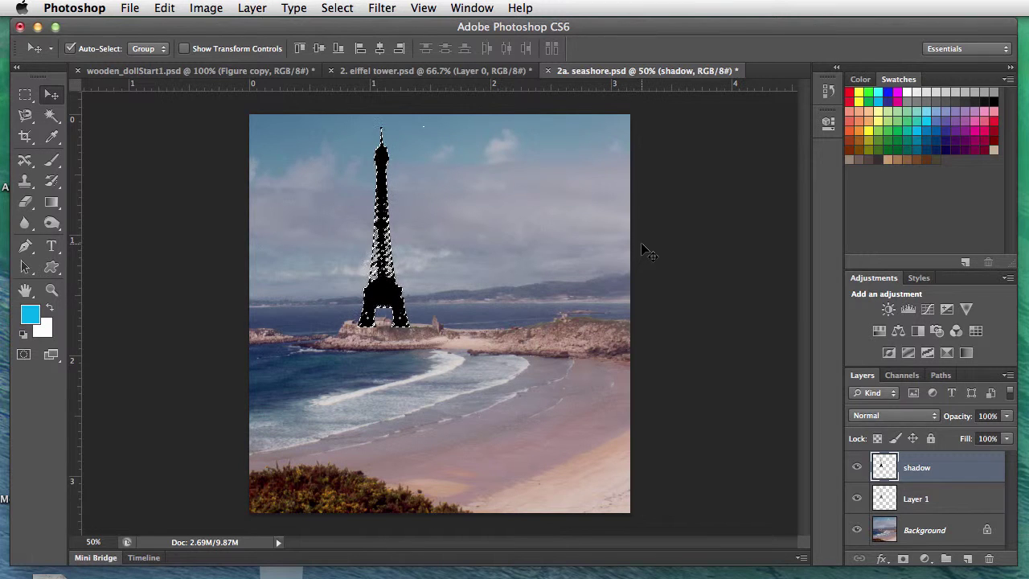
pyautogui.press('super+d')
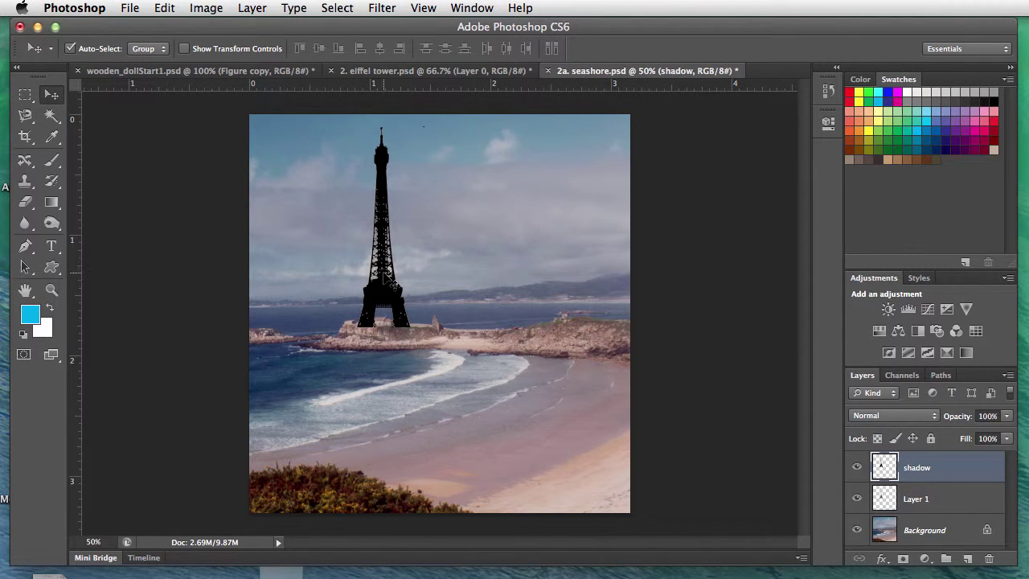
pyautogui.click(856, 467)
pyautogui.click(857, 468)
pyautogui.click(162, 9)
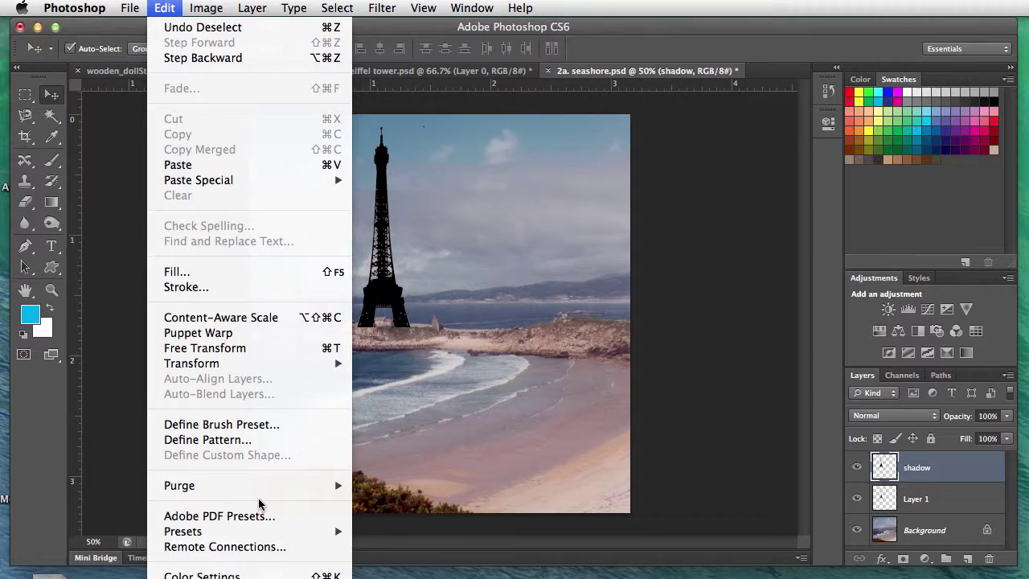
# - Distort the black tower silhouette, pulling its top down-right into a long slanted beach shadow
pyautogui.moveTo(268, 363)
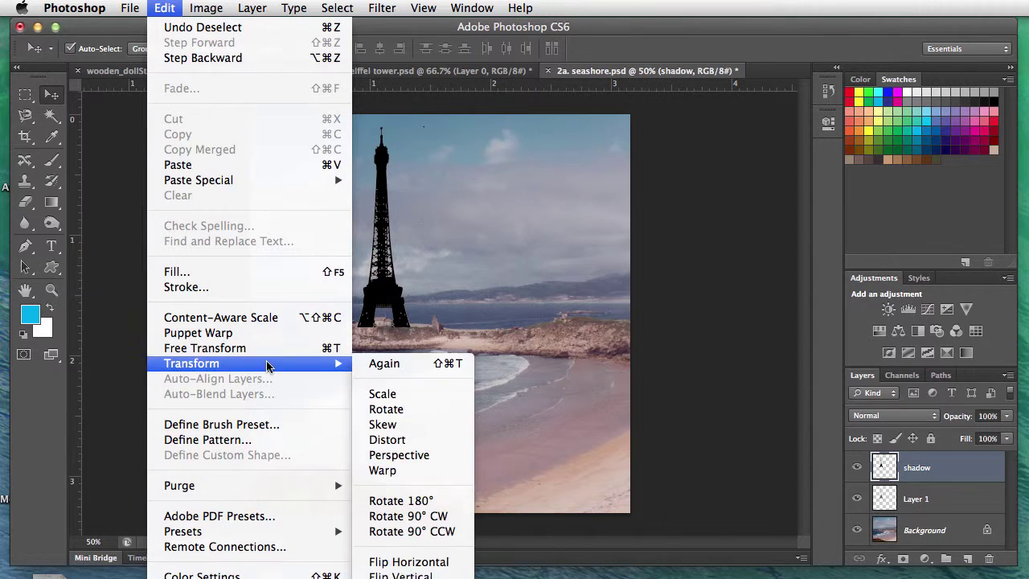
pyautogui.click(404, 441)
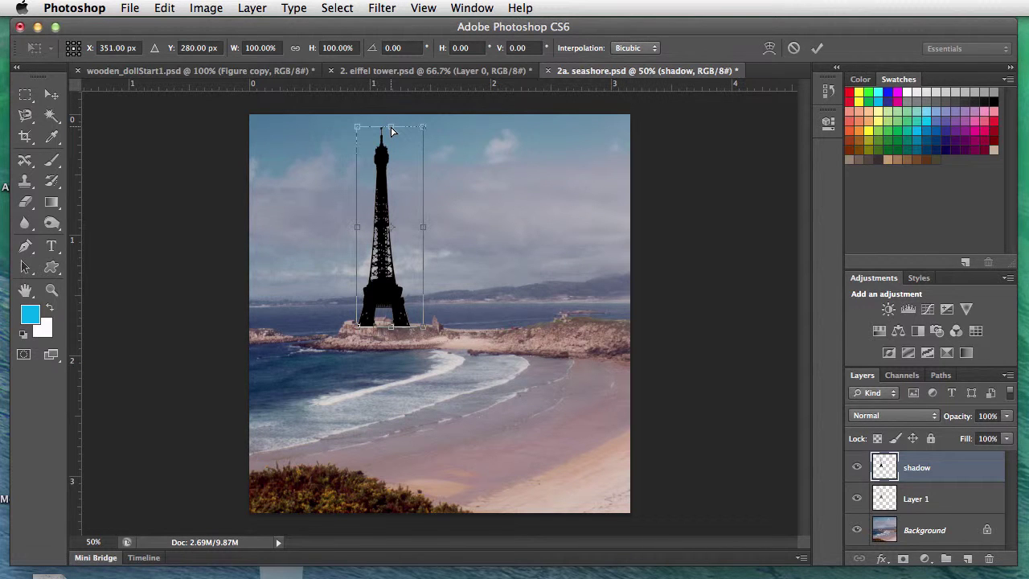
pyautogui.moveTo(391, 131); pyautogui.dragTo(507, 475)
pyautogui.press('Return')
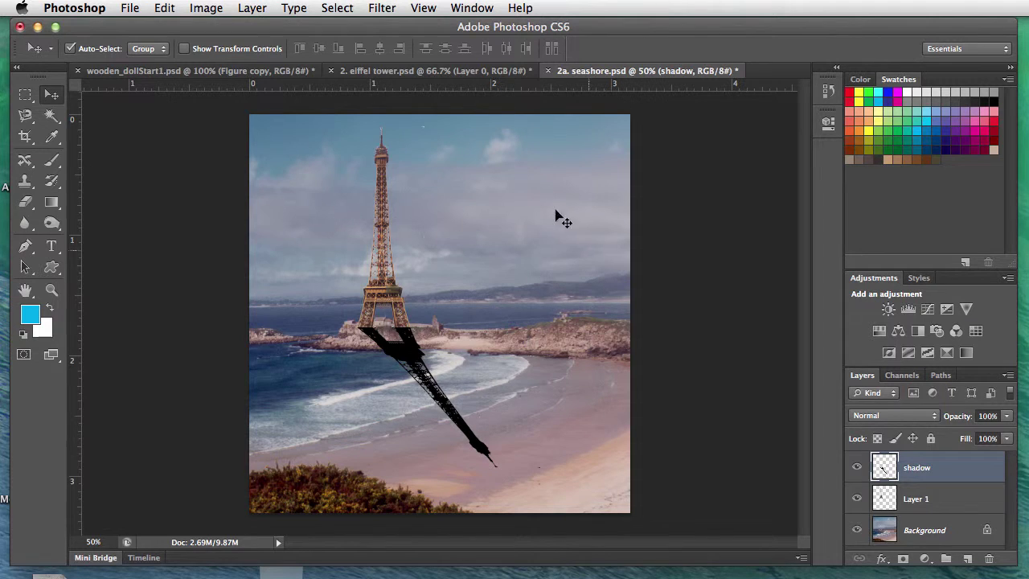
# - Soften the tower's beach shadow with a Gaussian Blur of about 19 pixels radius
pyautogui.click(382, 8)
pyautogui.moveTo(427, 215)
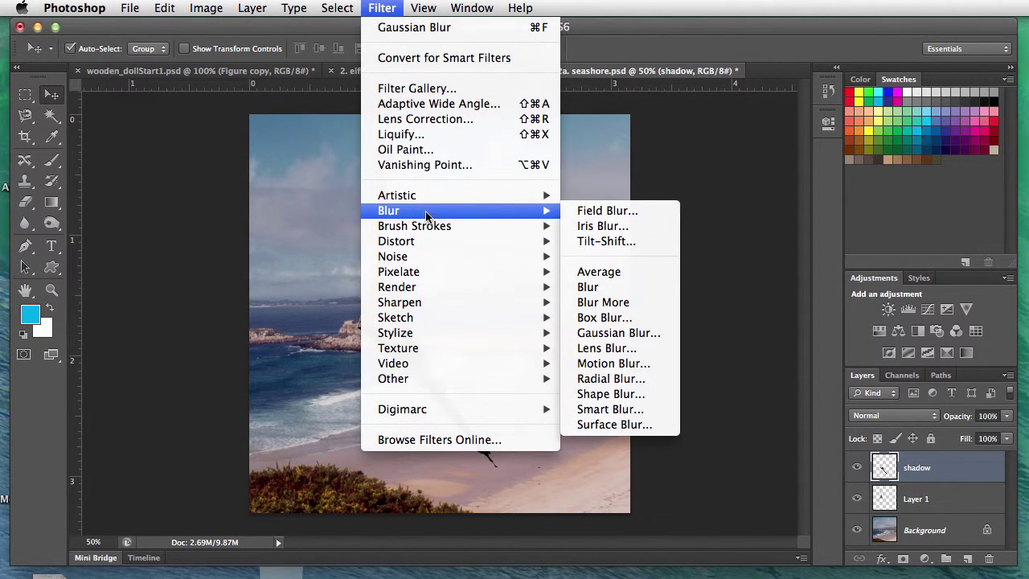
pyautogui.click(619, 333)
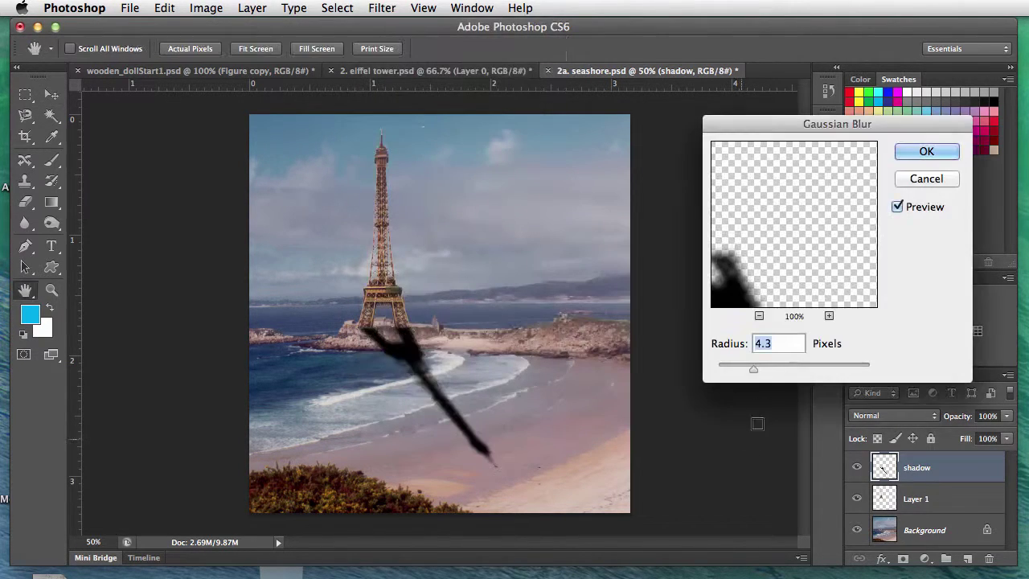
pyautogui.moveTo(754, 365); pyautogui.dragTo(784, 369)
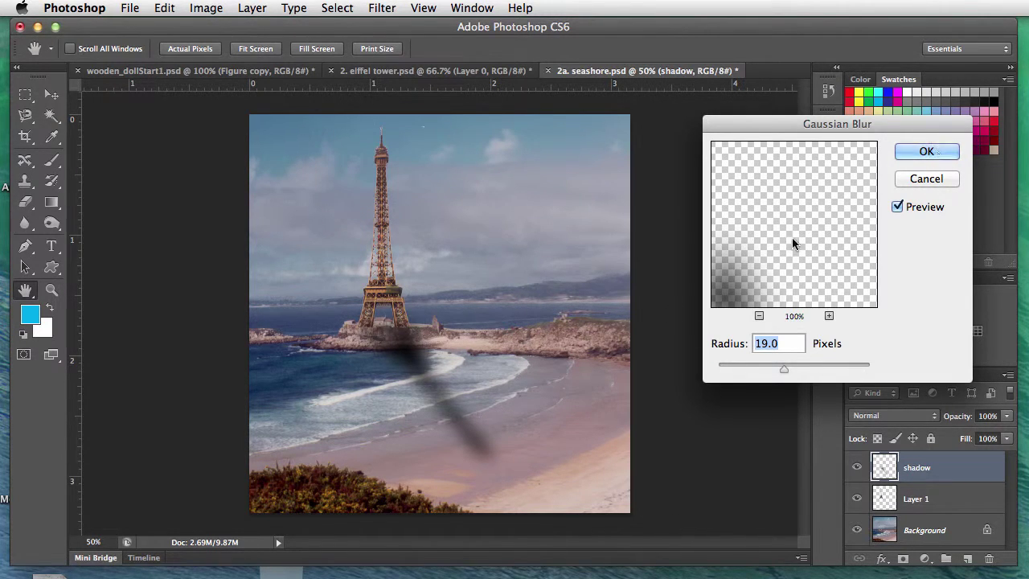
pyautogui.press('Return')
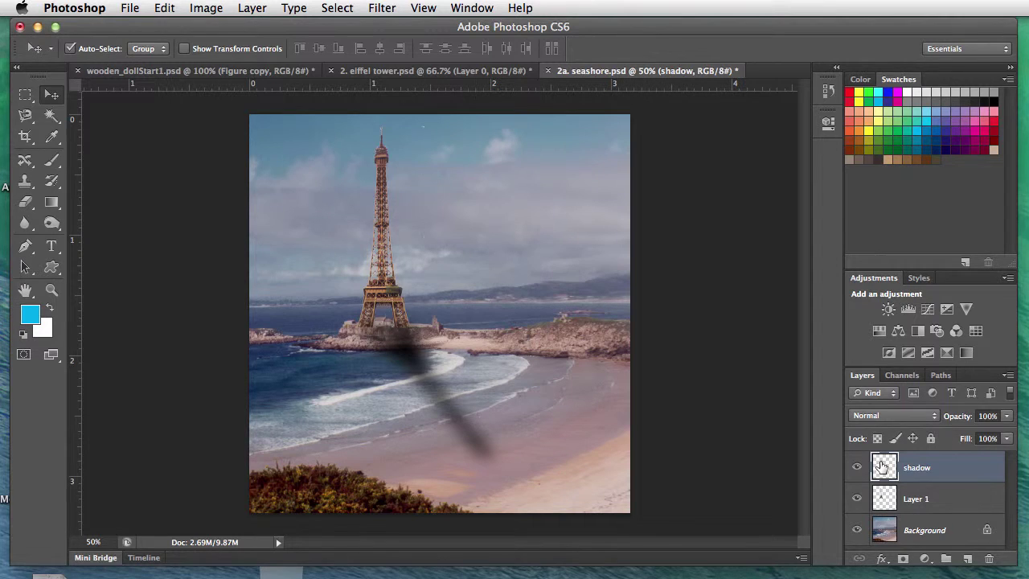
# - Change the shadow layer's blend mode to Overlay
pyautogui.click(917, 416)
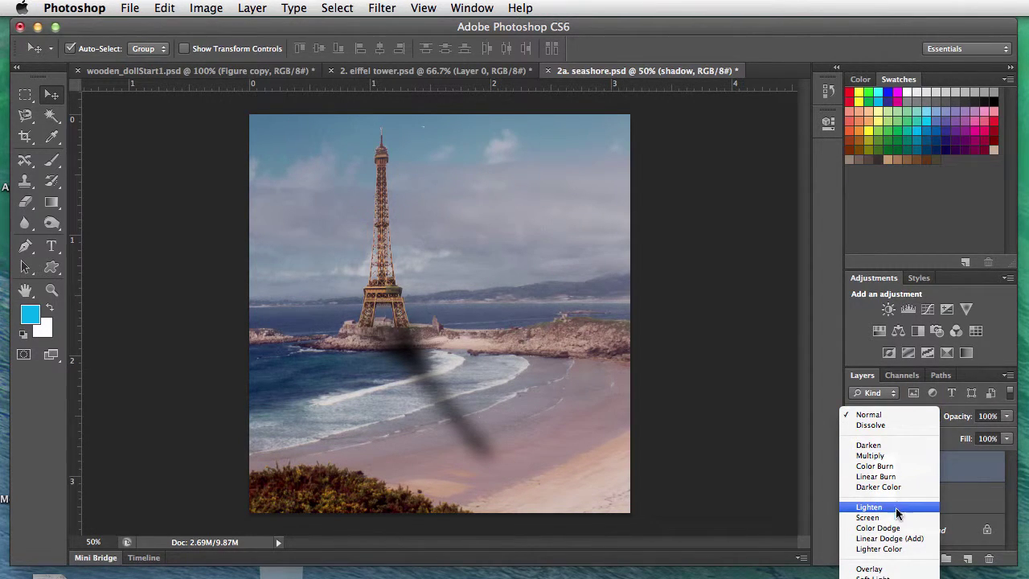
pyautogui.click(900, 568)
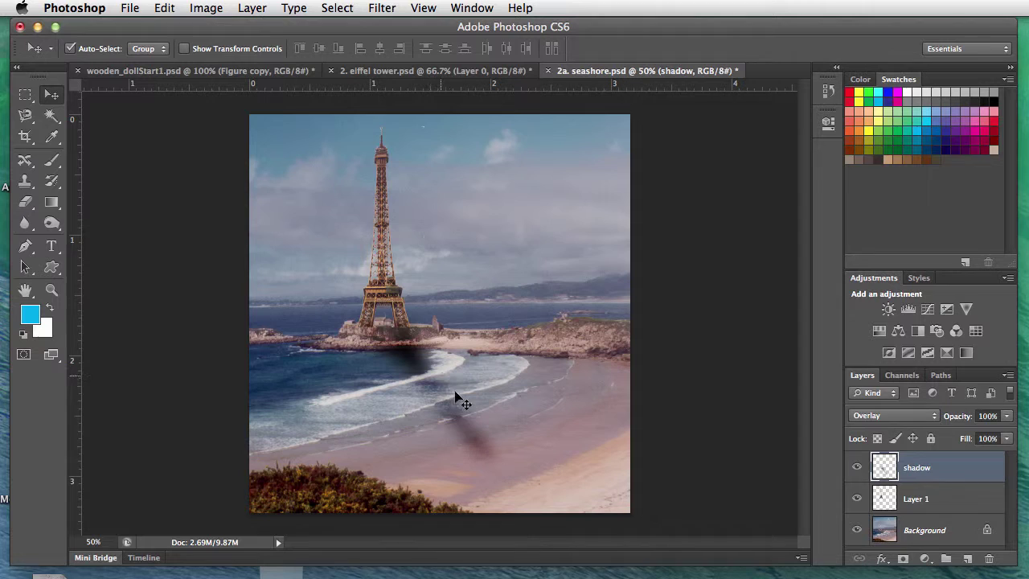
pyautogui.click(913, 415)
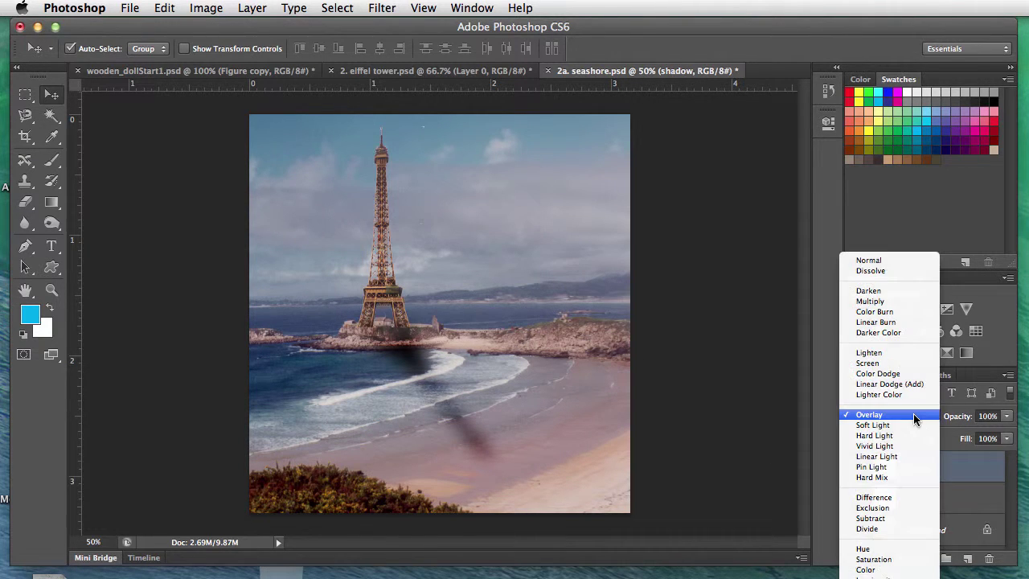
pyautogui.click(884, 415)
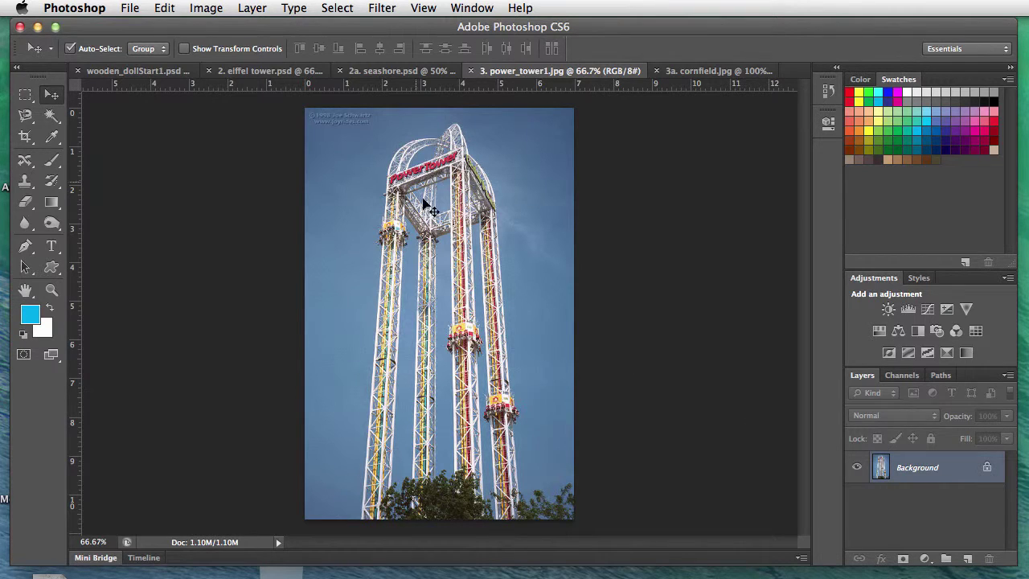
pyautogui.click(707, 71)
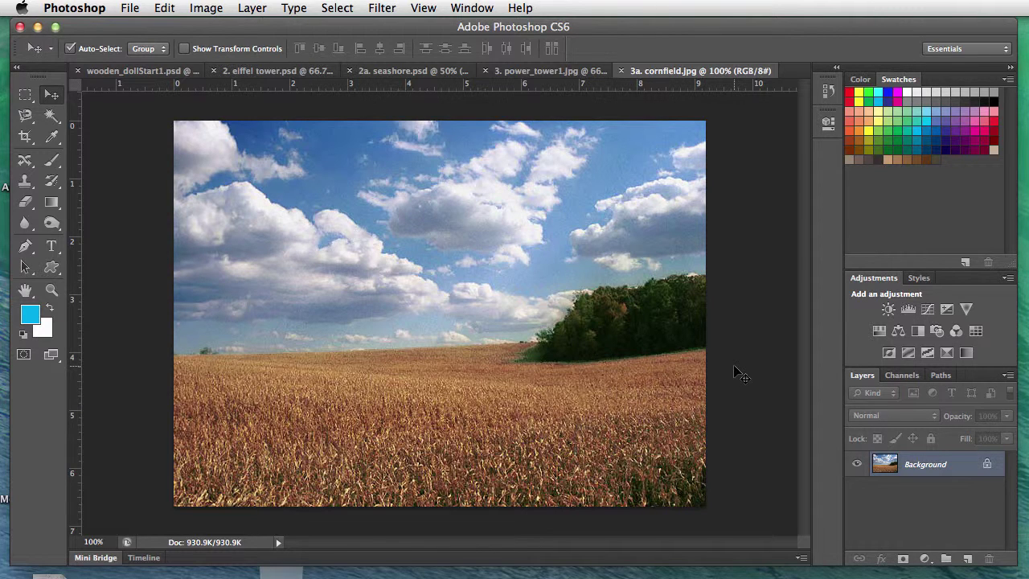
pyautogui.click(577, 71)
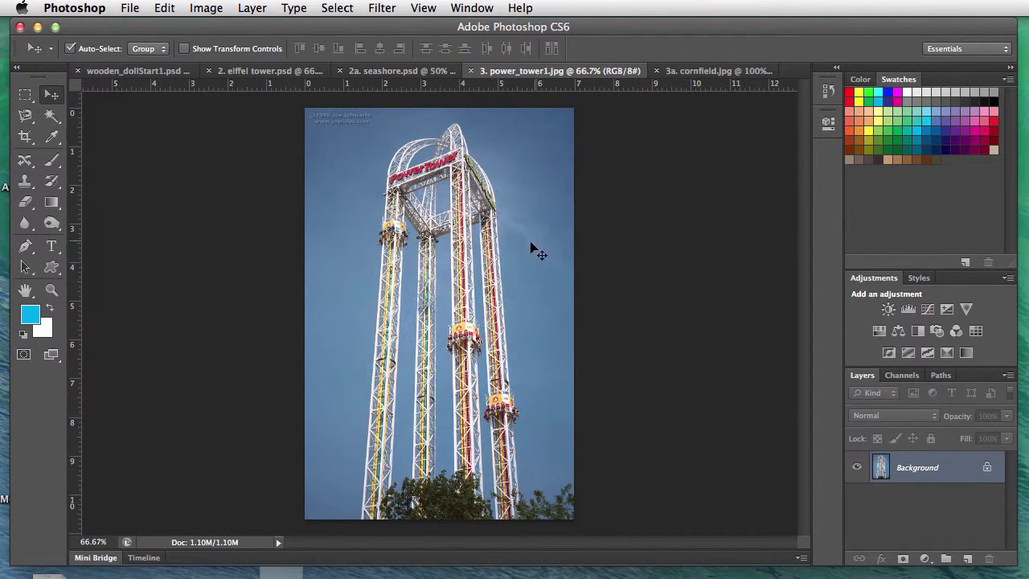
# - Convert the background to Layer 0, then Magic Wand, select similar, and delete all blue sky
pyautogui.doubleClick(926, 469)
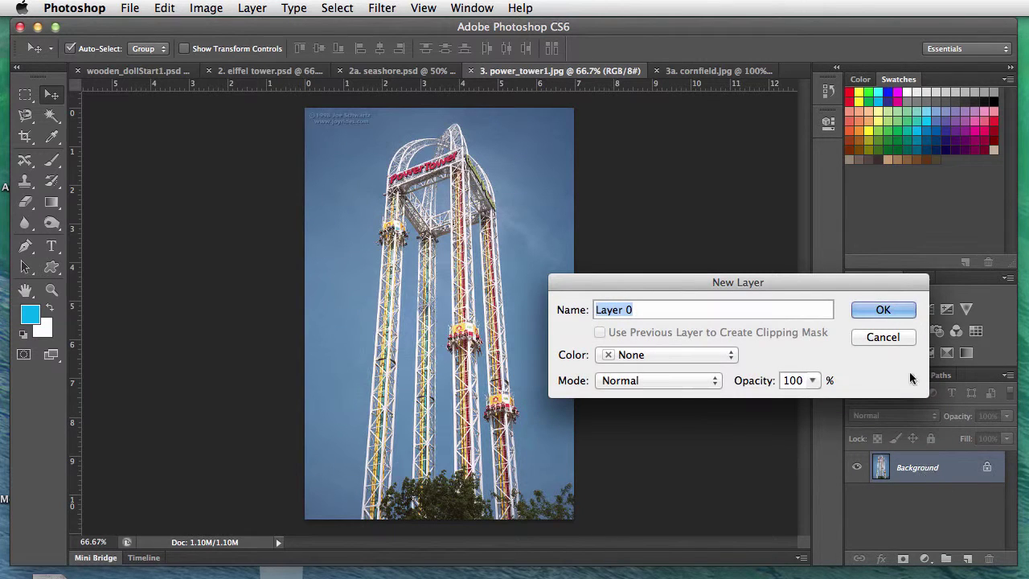
pyautogui.click(883, 312)
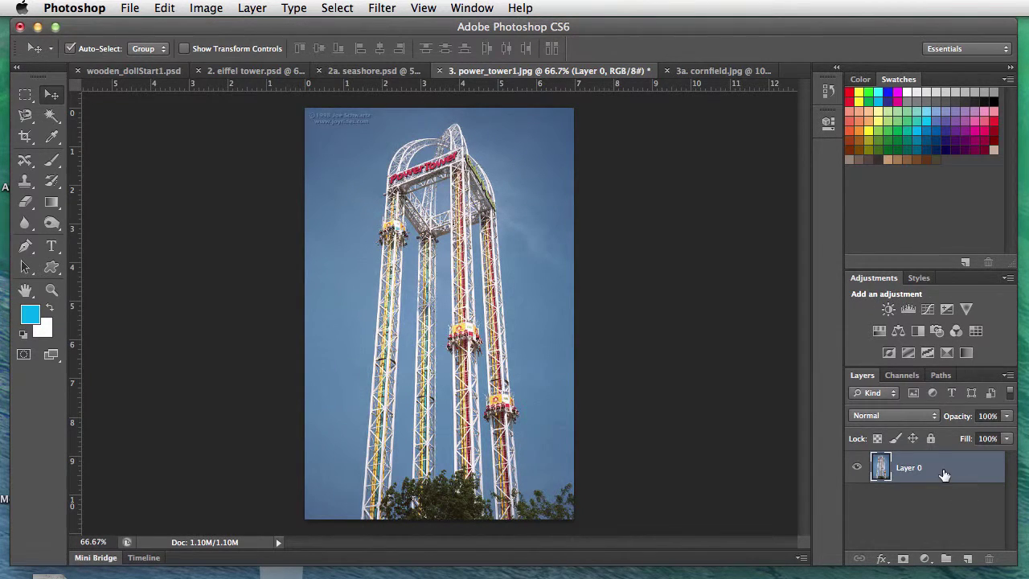
pyautogui.click(51, 115)
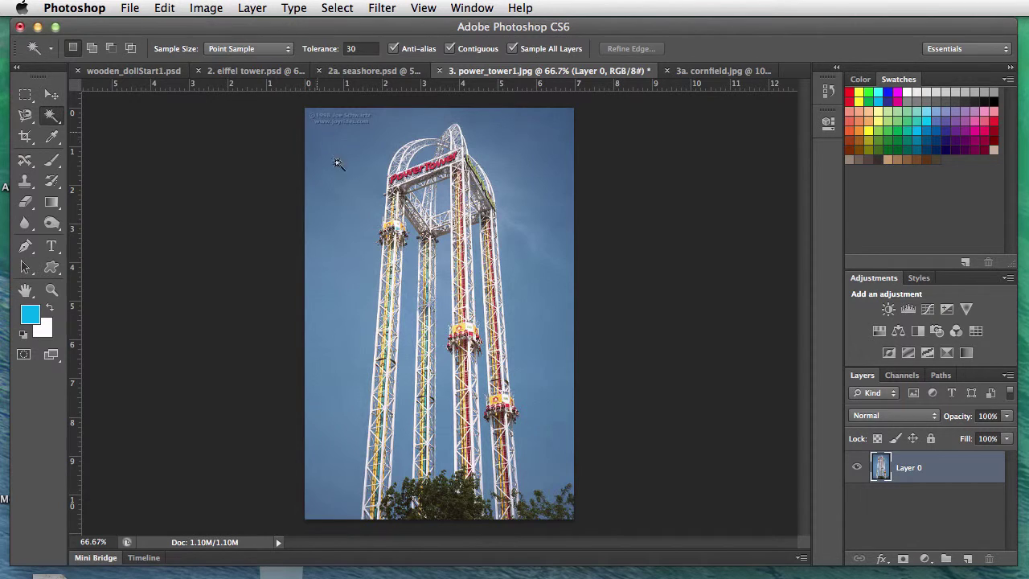
pyautogui.click(358, 252)
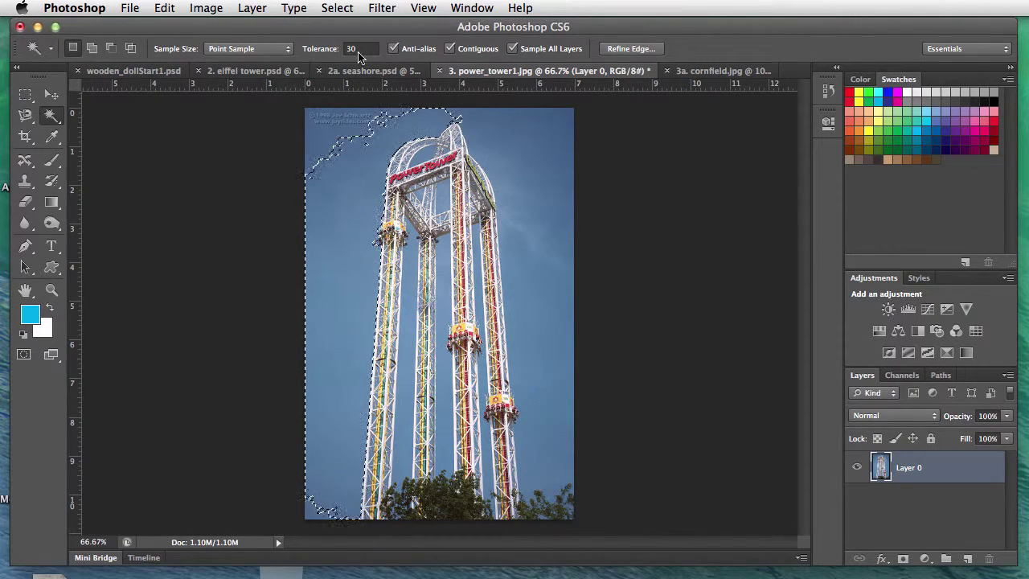
pyautogui.click(343, 8)
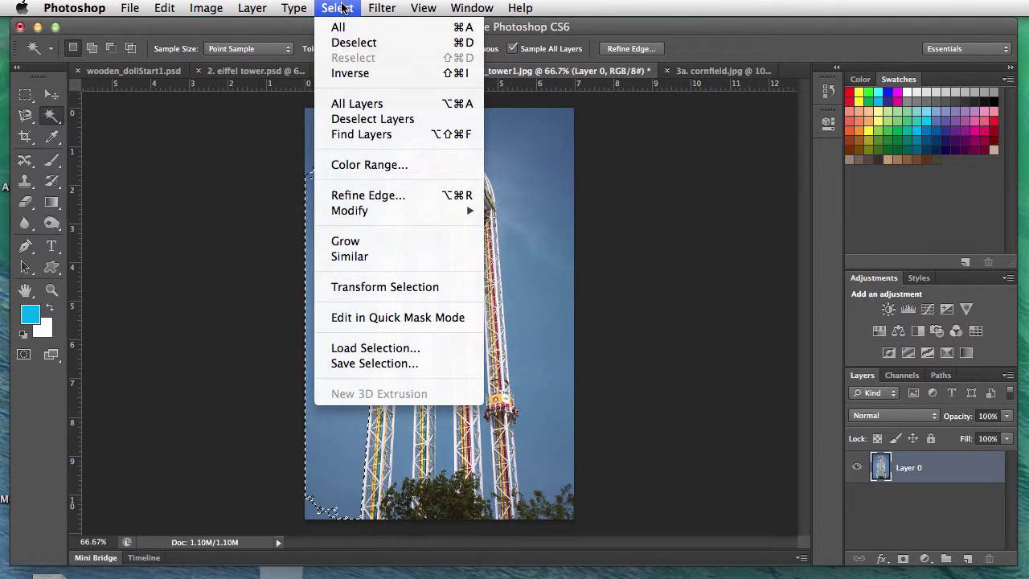
pyautogui.click(399, 256)
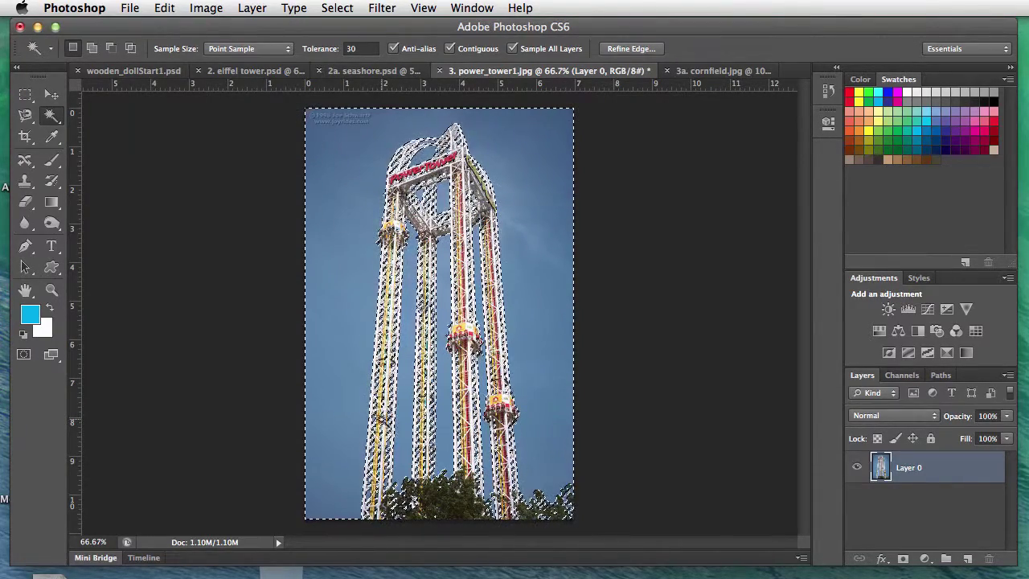
pyautogui.press('Delete')
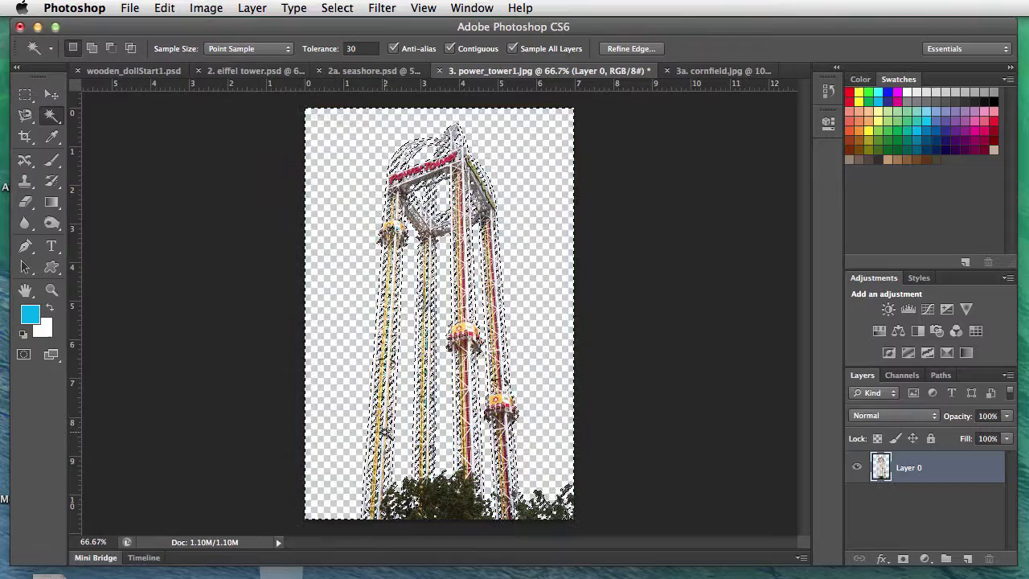
pyautogui.press('super+d')
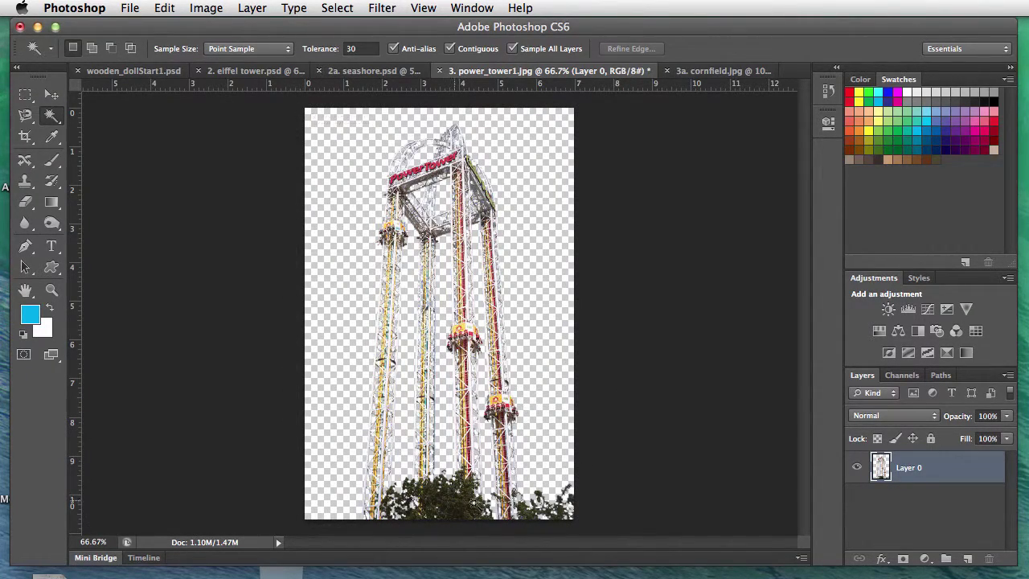
# - Drag the cut-out tower into the cornfield and scale it to about 56% on the left side
pyautogui.click(52, 95)
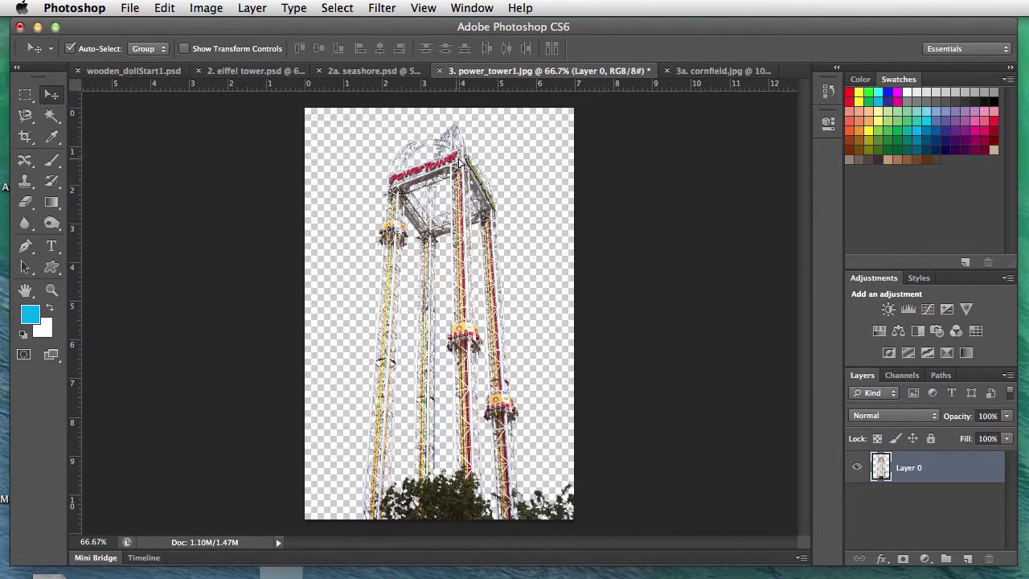
pyautogui.moveTo(457, 159); pyautogui.dragTo(476, 281)
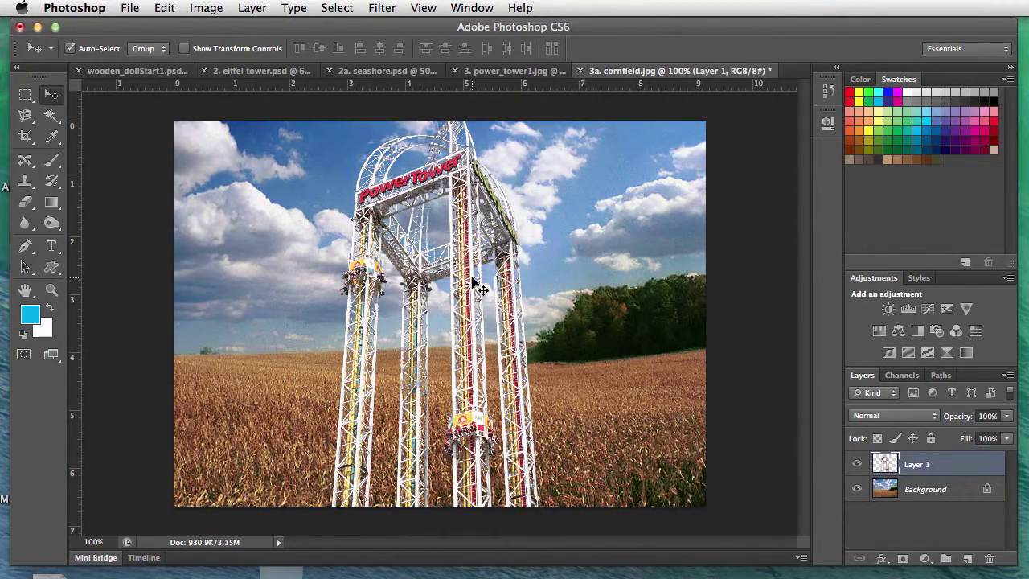
pyautogui.hotkey('ctrl', 't')
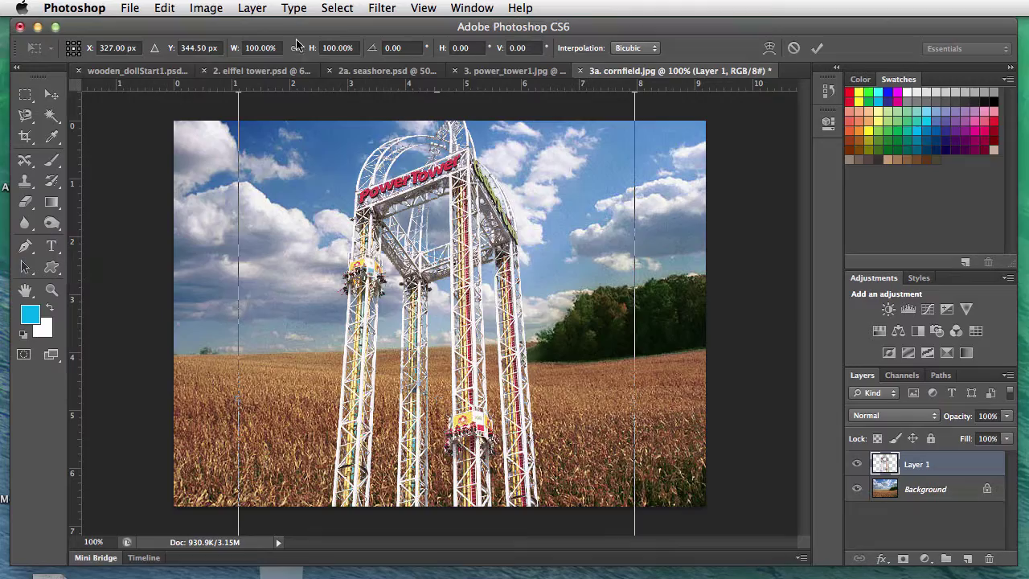
pyautogui.moveTo(263, 100); pyautogui.dragTo(199, 149)
pyautogui.moveTo(295, 224); pyautogui.dragTo(266, 195)
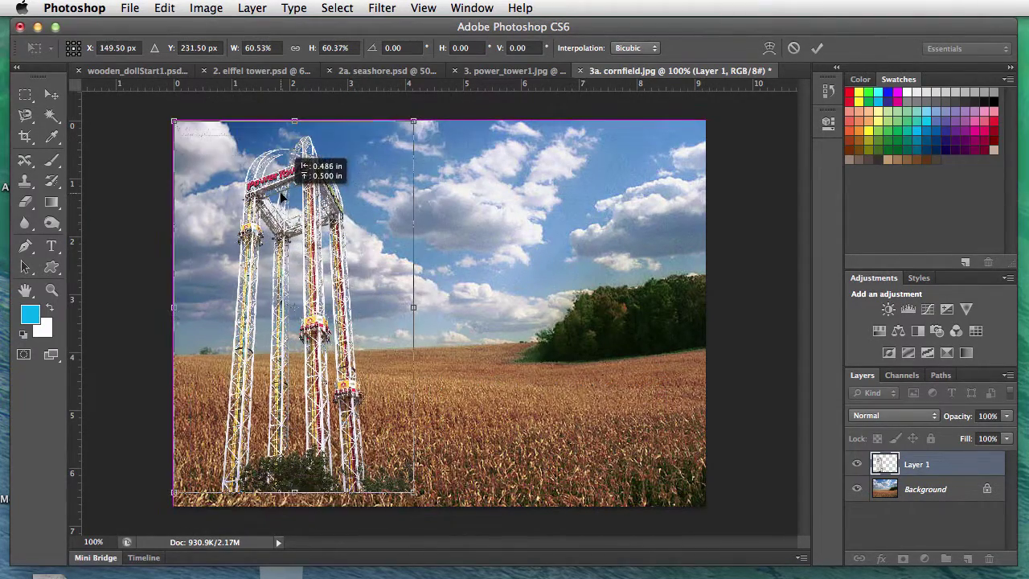
pyautogui.moveTo(173, 121); pyautogui.dragTo(199, 159)
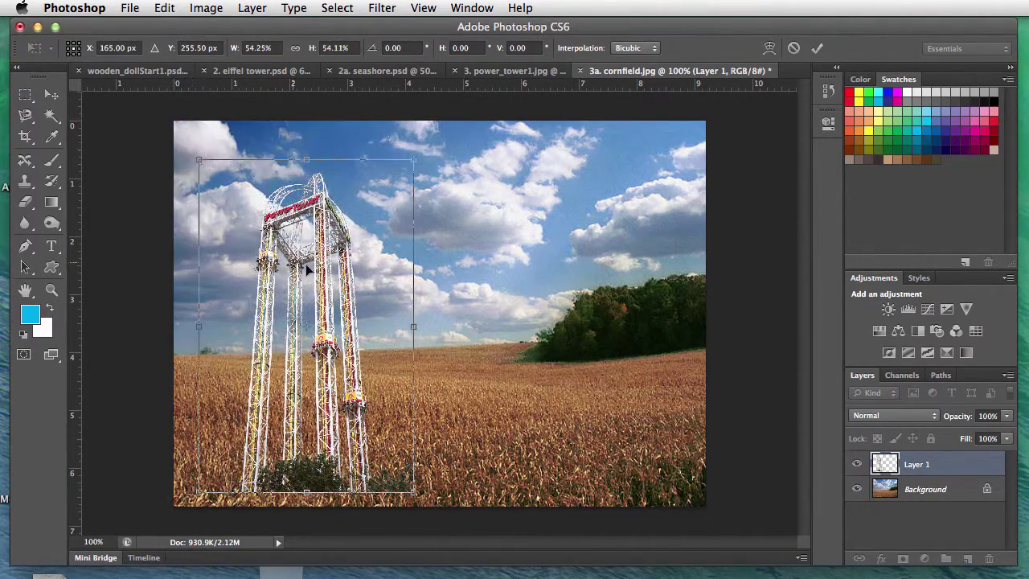
pyautogui.moveTo(321, 274); pyautogui.dragTo(296, 247)
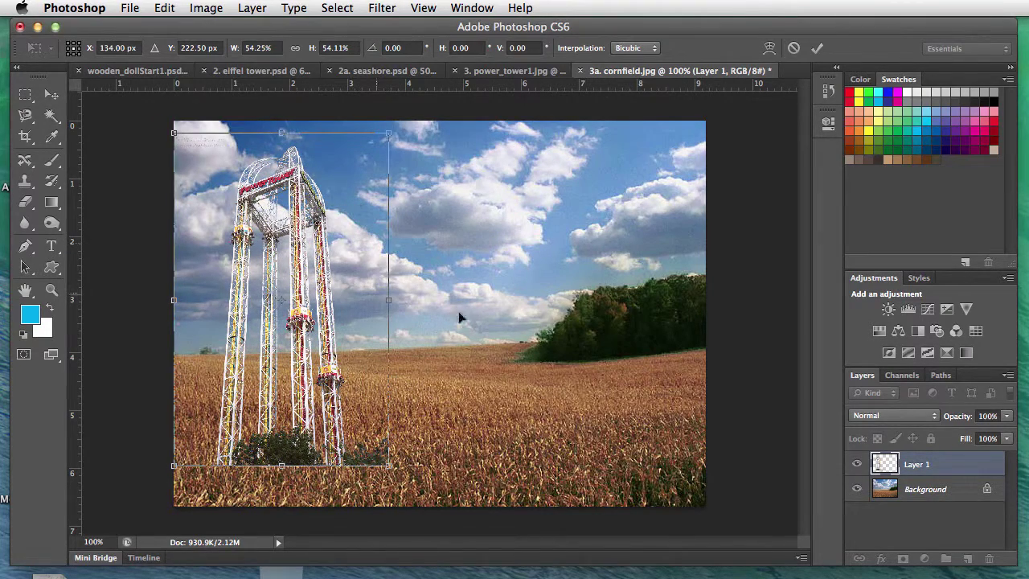
pyautogui.moveTo(390, 134); pyautogui.dragTo(394, 121)
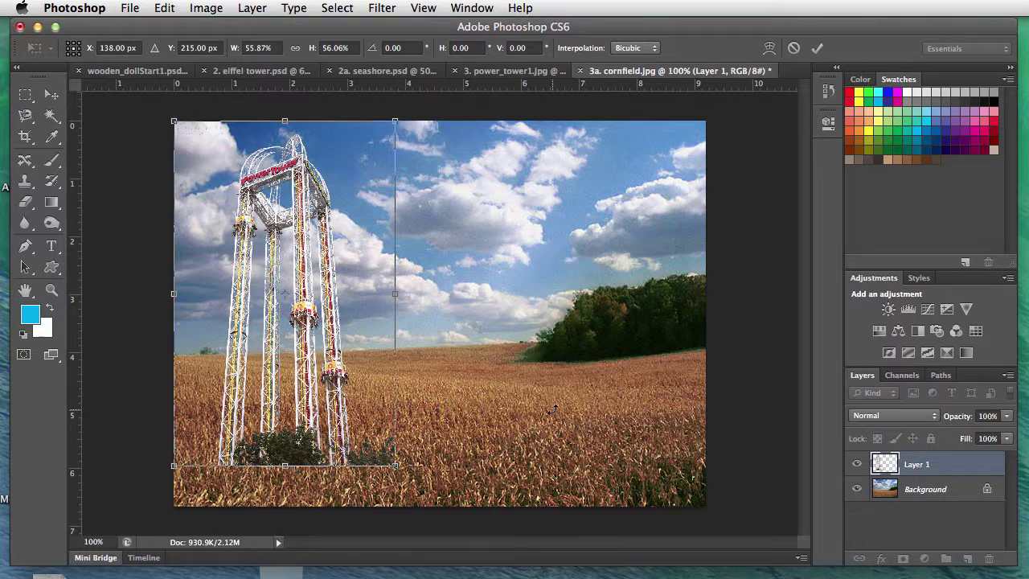
pyautogui.press('Return')
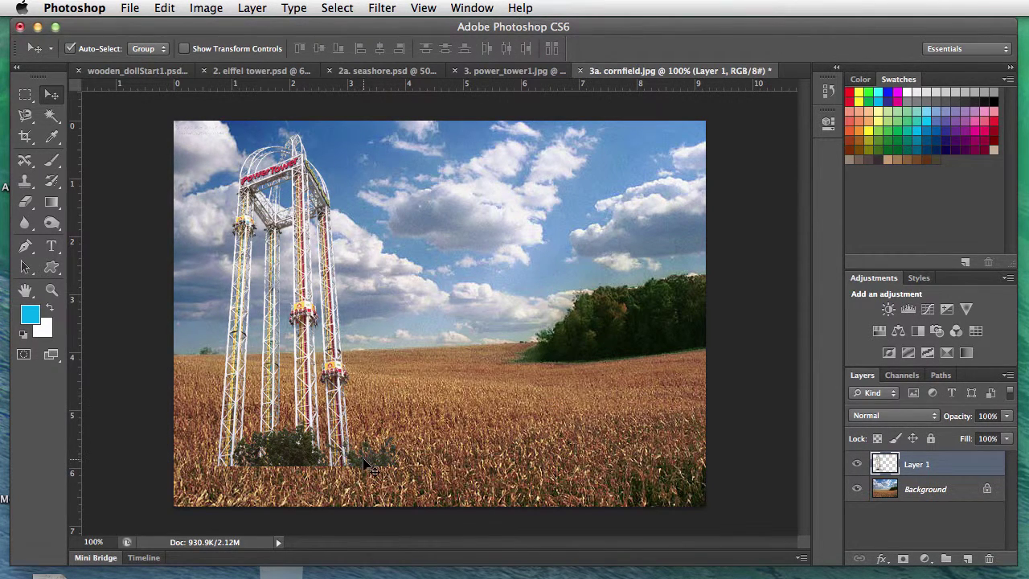
# - Marquee-select the bushes at the tower's base, feather the selection, and delete them
pyautogui.click(25, 95)
pyautogui.moveTo(214, 424); pyautogui.dragTo(420, 492)
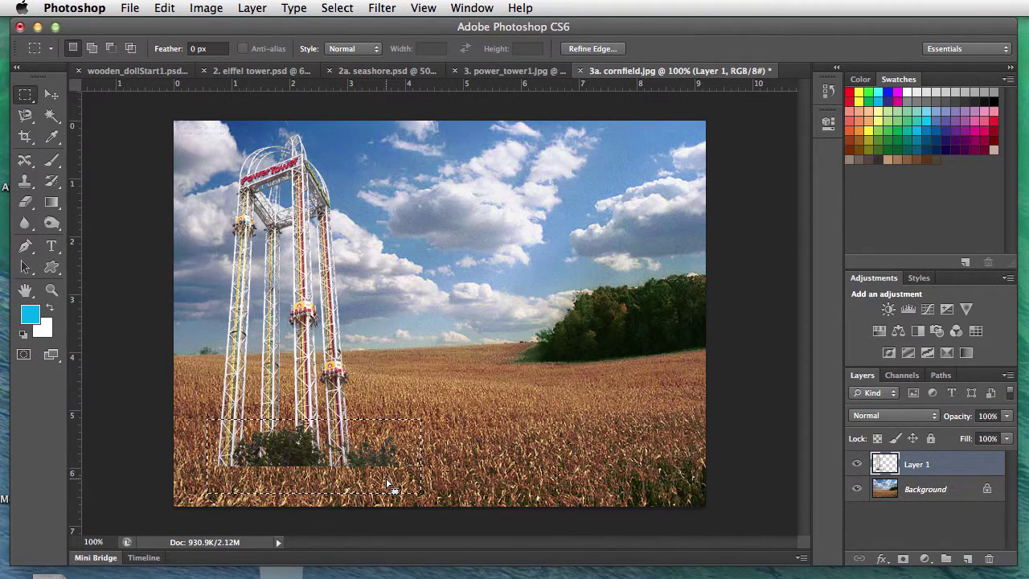
pyautogui.press('Return')
pyautogui.press('Return')
pyautogui.press('Delete')
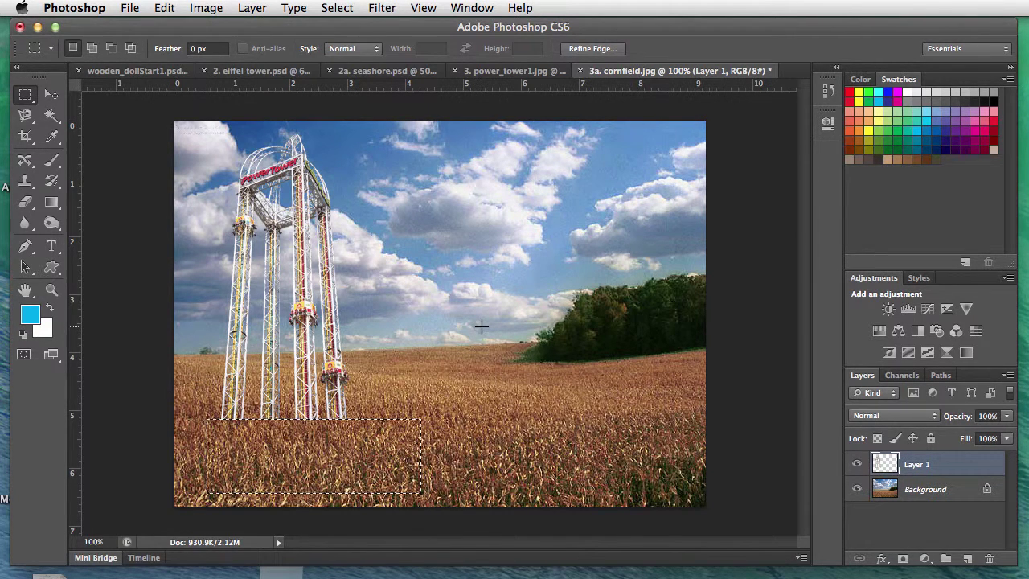
pyautogui.press('super+d')
# - Move the tower lower-left and stretch it to about 112% height
pyautogui.click(51, 94)
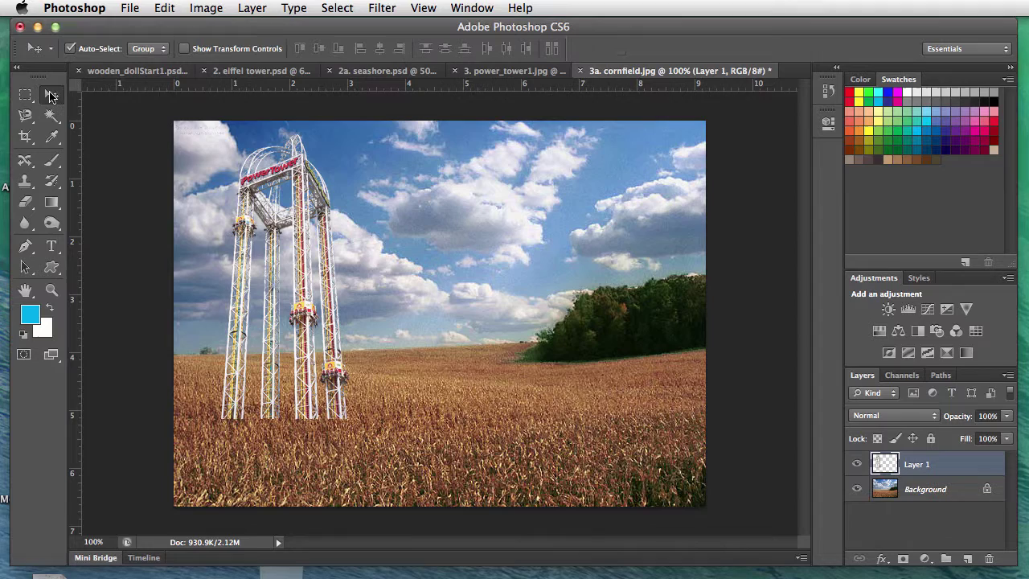
pyautogui.moveTo(296, 227); pyautogui.dragTo(276, 252)
pyautogui.press('super+t')
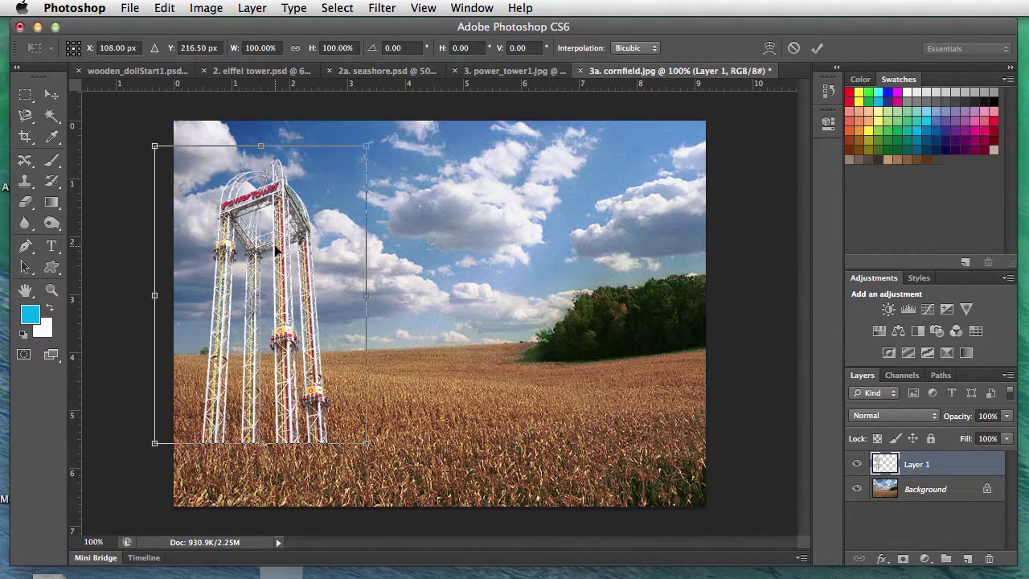
pyautogui.moveTo(262, 148); pyautogui.dragTo(266, 112)
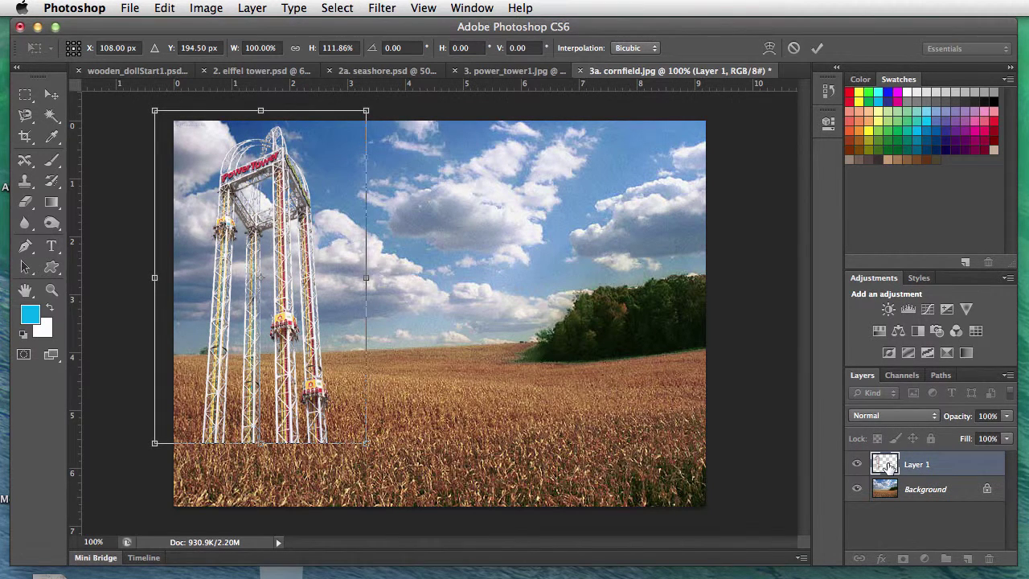
pyautogui.press('Return')
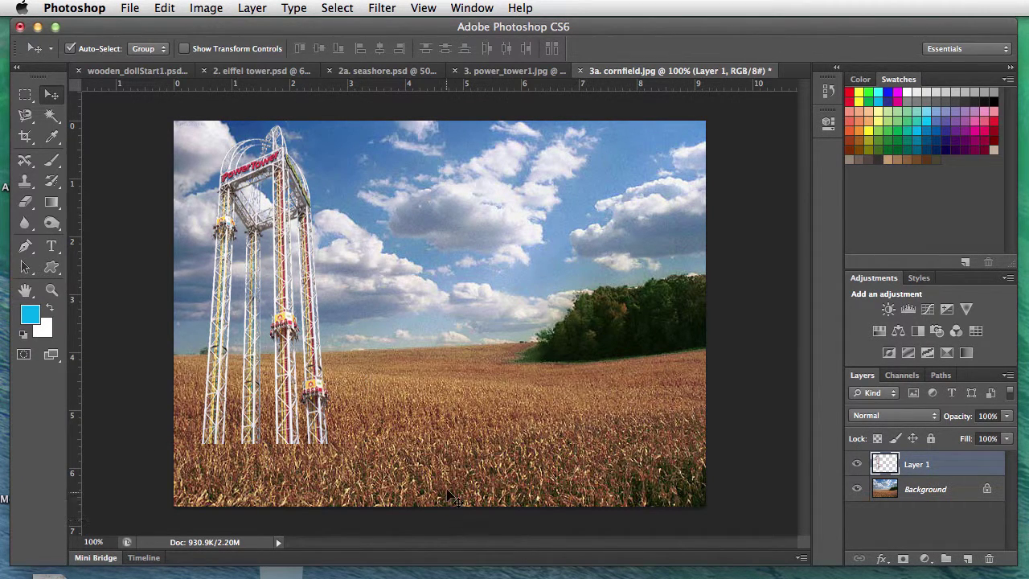
# - Duplicate Layer 1, fill the copy's tower shape with black, and place it beneath Layer 1
pyautogui.moveTo(886, 464); pyautogui.dragTo(967, 556)
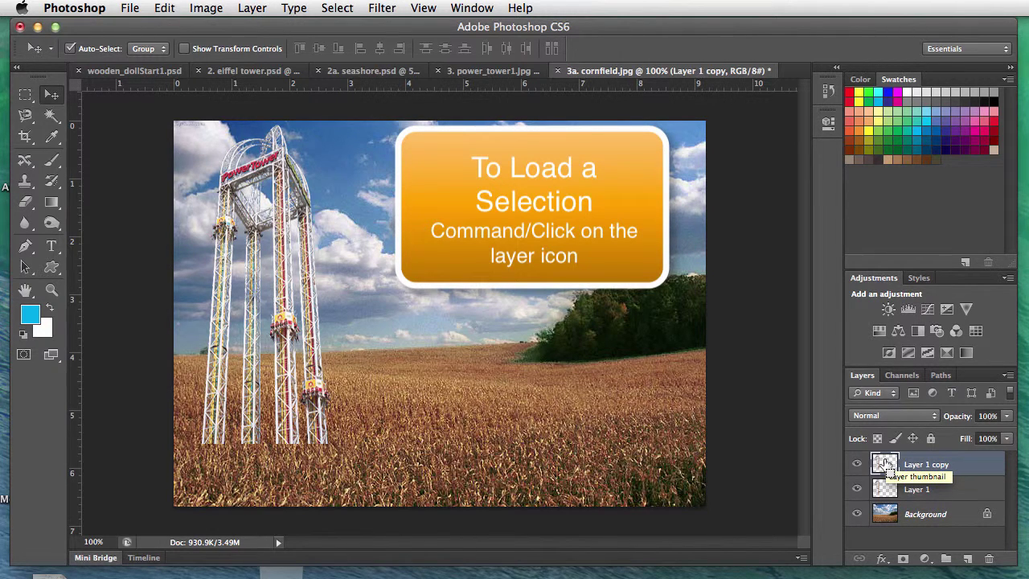
pyautogui.keyDown('super'); pyautogui.click(885, 465); pyautogui.keyUp('super')
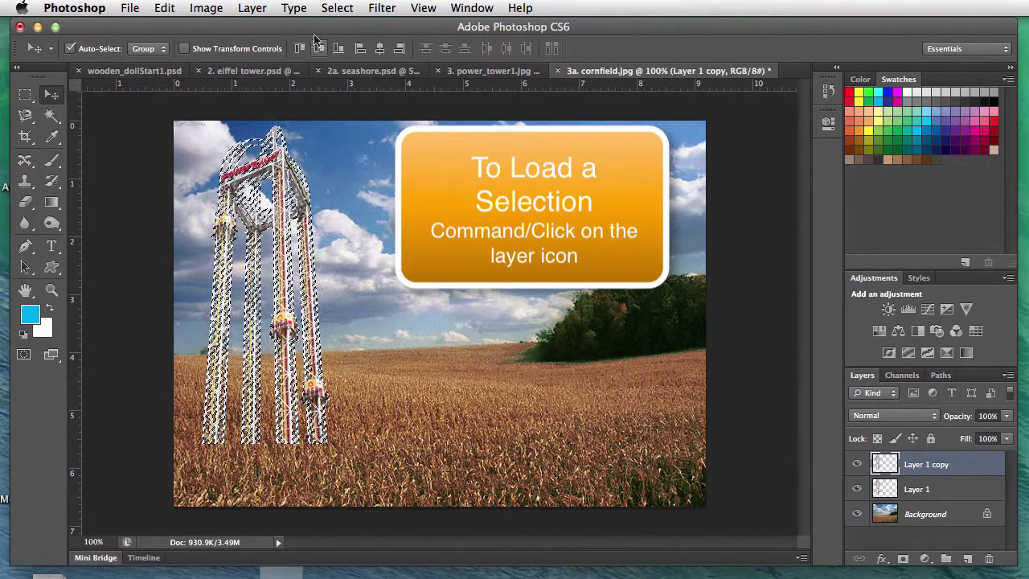
pyautogui.click(165, 8)
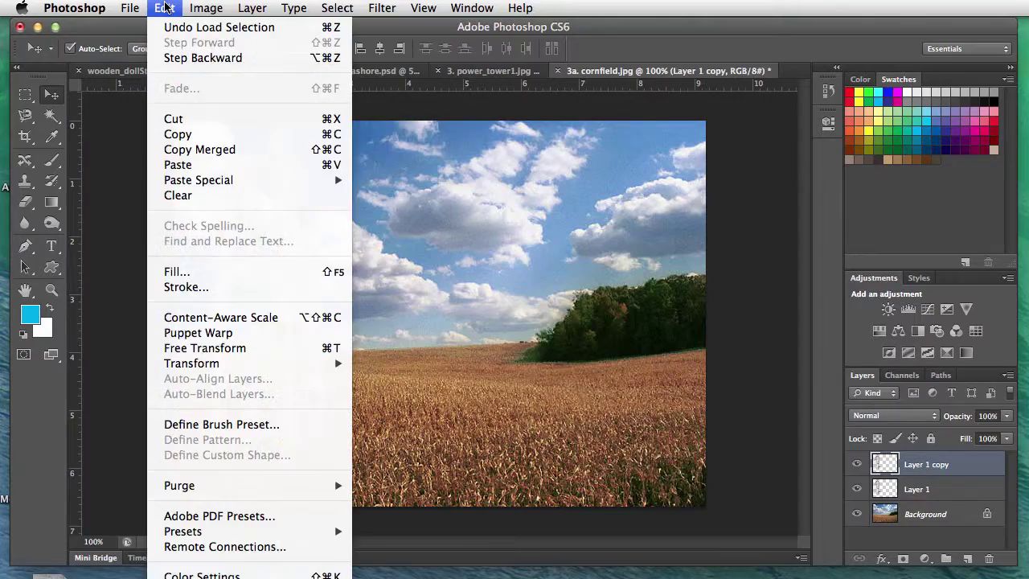
pyautogui.click(193, 272)
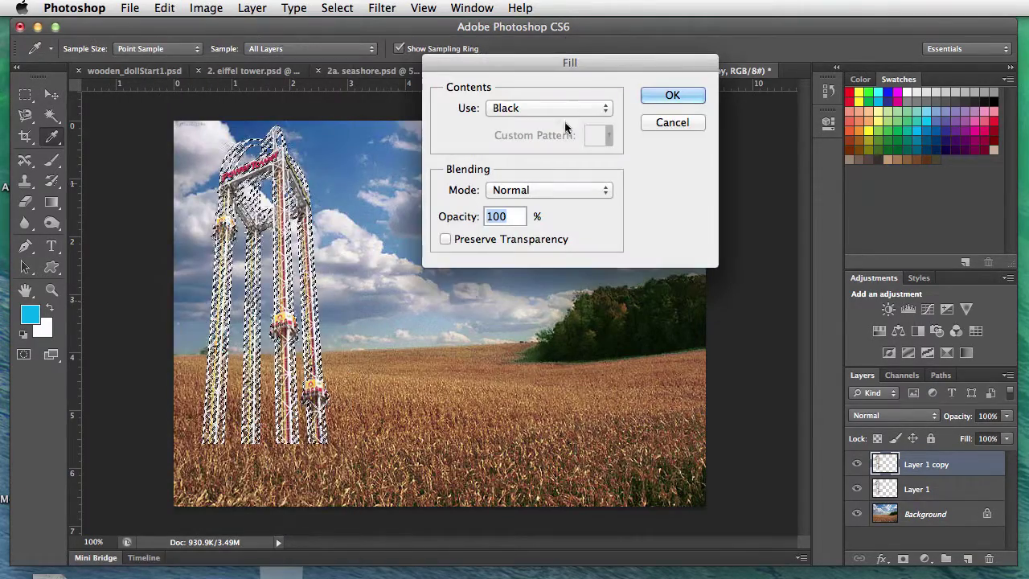
pyautogui.click(679, 97)
pyautogui.press('v')
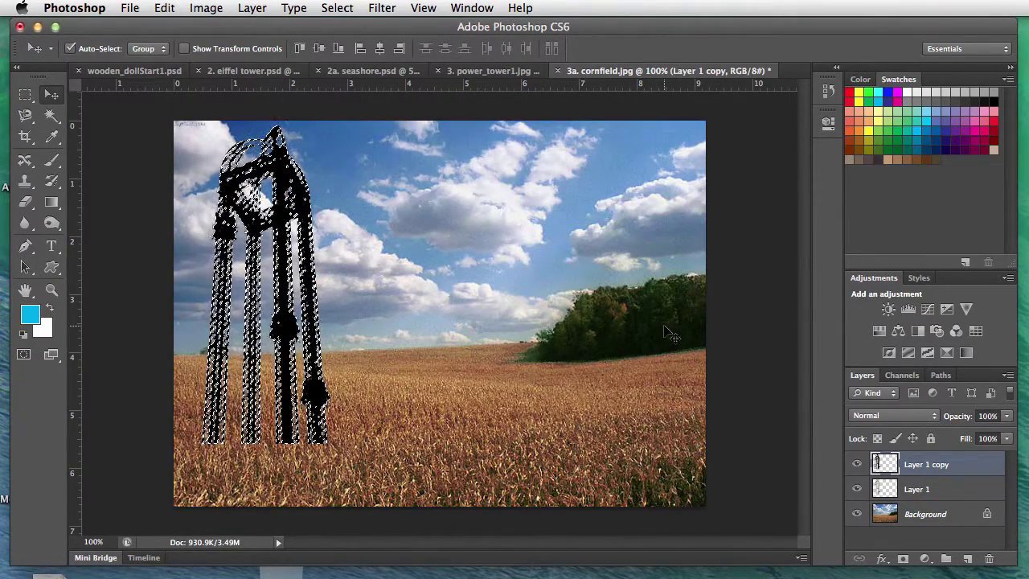
pyautogui.press('super+d')
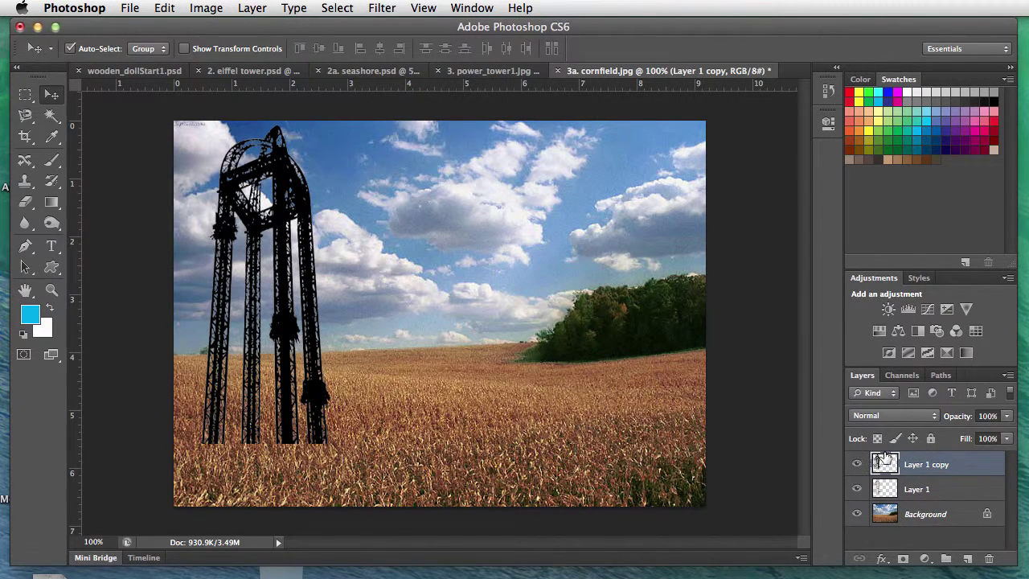
pyautogui.moveTo(885, 463); pyautogui.dragTo(890, 496)
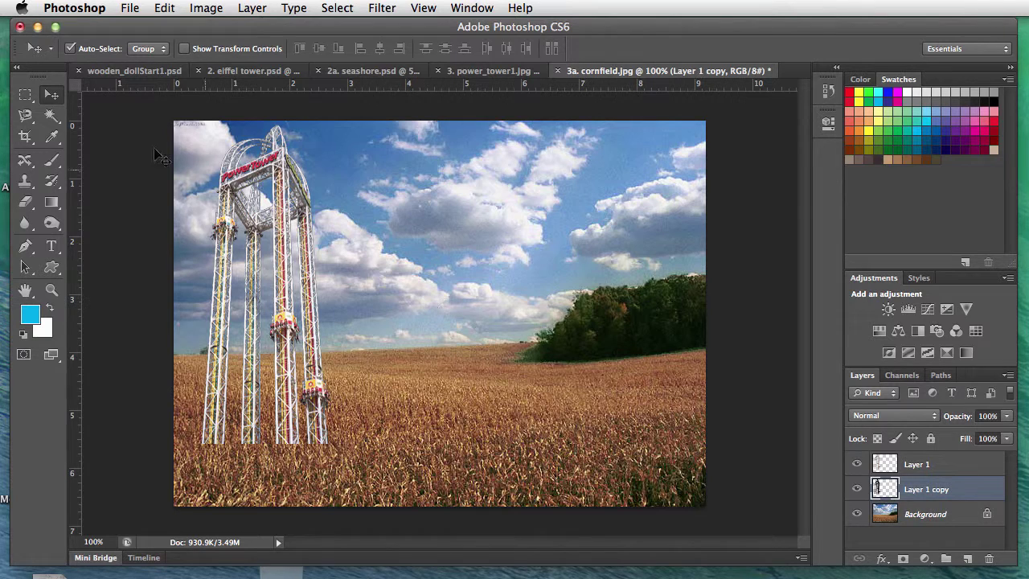
# - Distort the black silhouette so its top lies down and right across the corn as a shadow
pyautogui.click(165, 8)
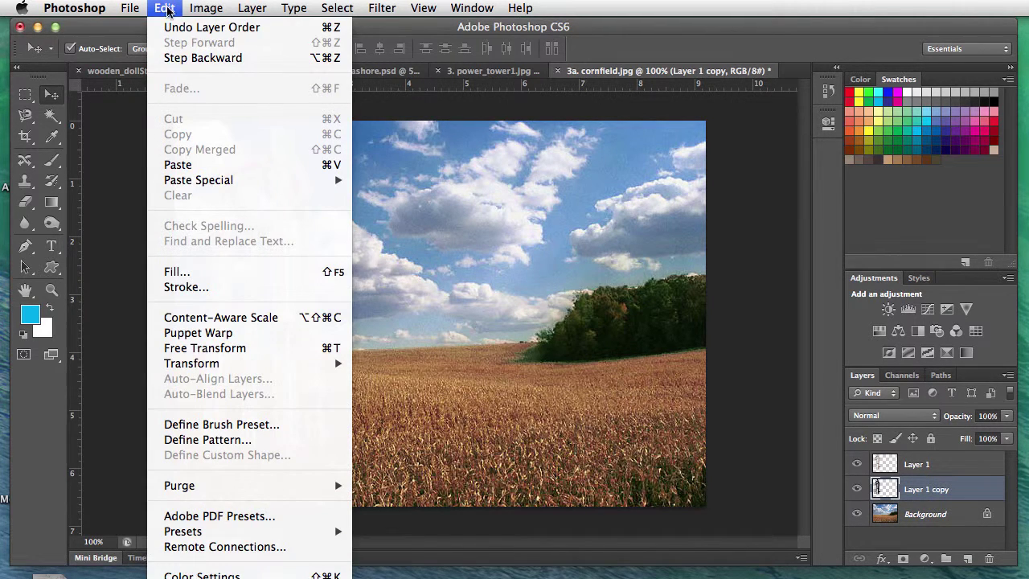
pyautogui.moveTo(241, 366)
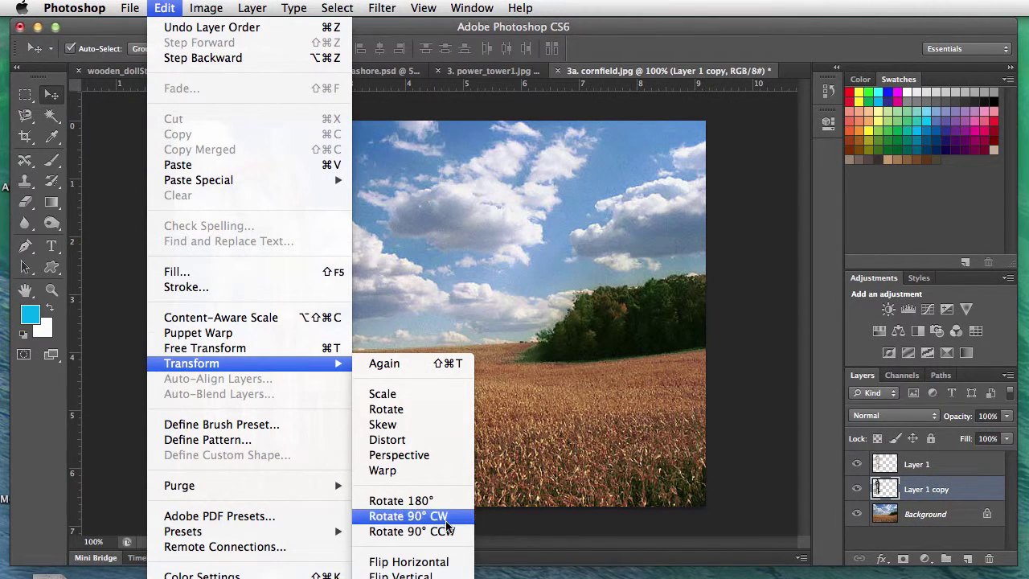
pyautogui.click(413, 207)
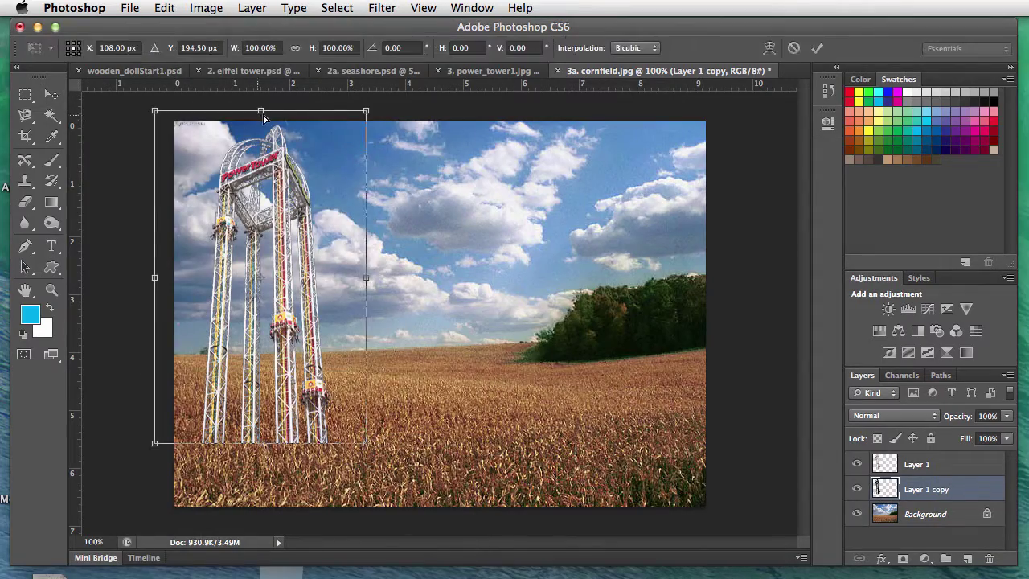
pyautogui.moveTo(266, 111); pyautogui.dragTo(492, 392)
pyautogui.press('Return')
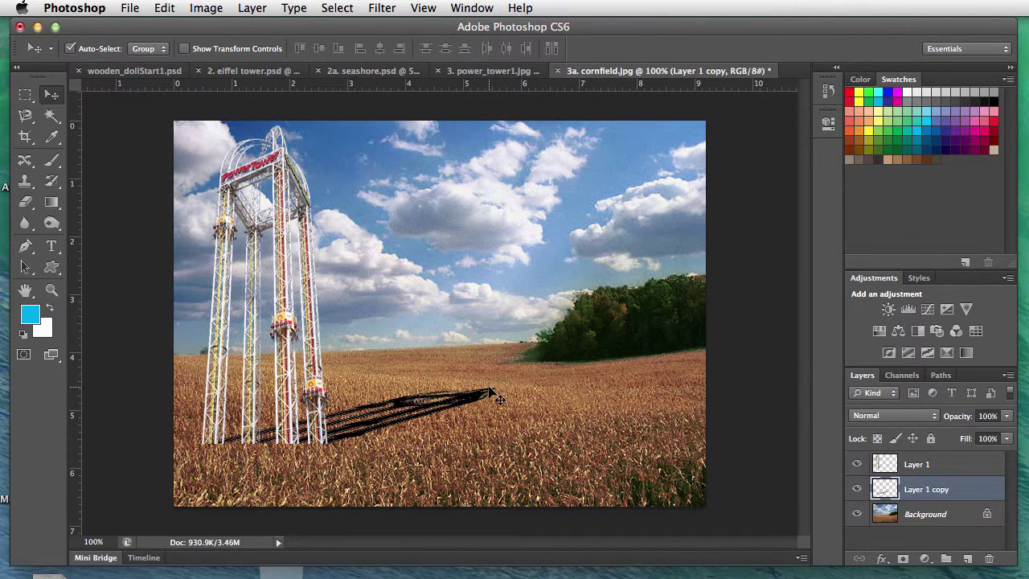
# - Blur the tower's shadow with a 12-pixel Gaussian Blur
pyautogui.click(380, 9)
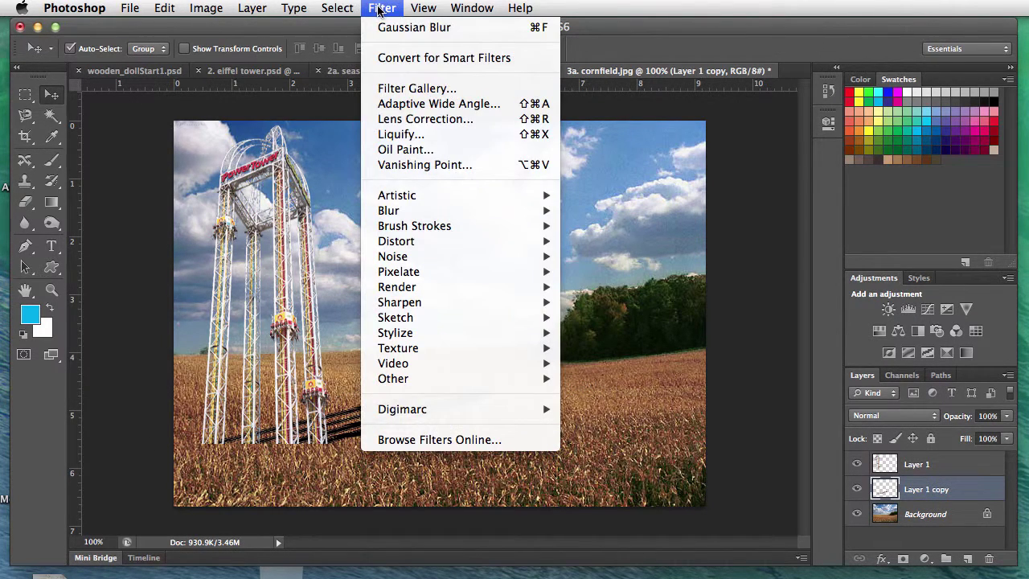
pyautogui.moveTo(423, 213)
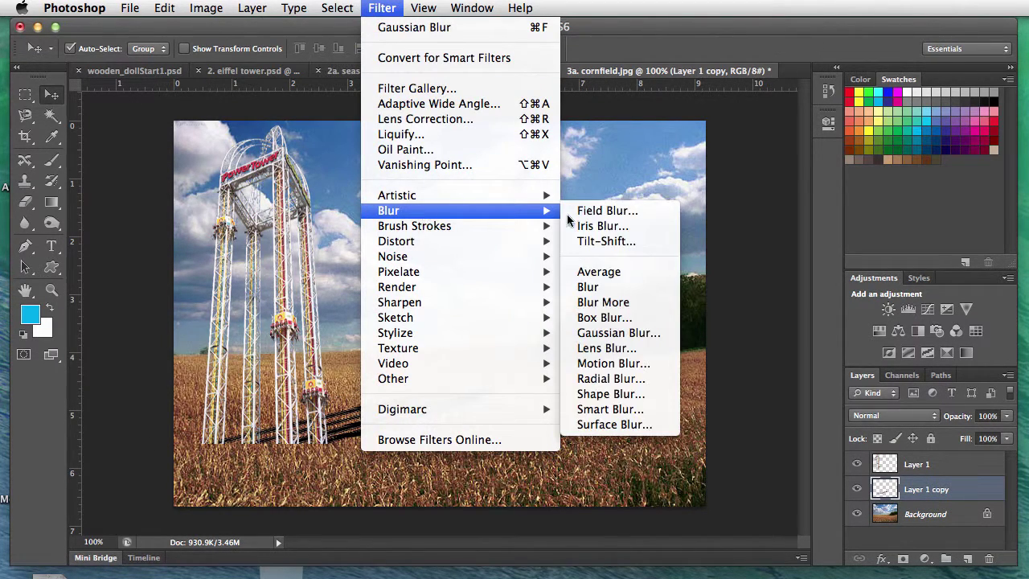
pyautogui.click(657, 334)
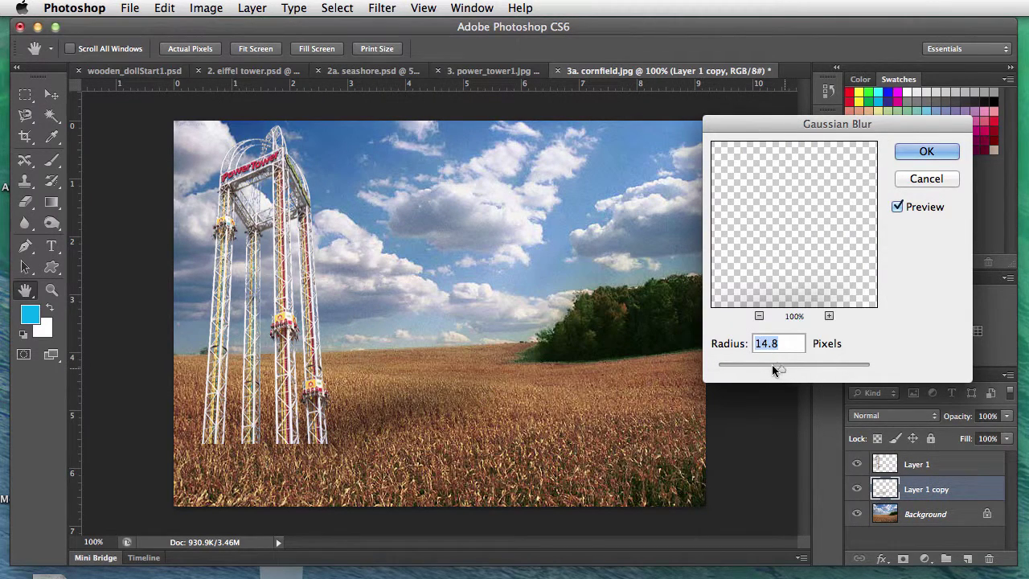
pyautogui.moveTo(773, 366); pyautogui.dragTo(779, 366)
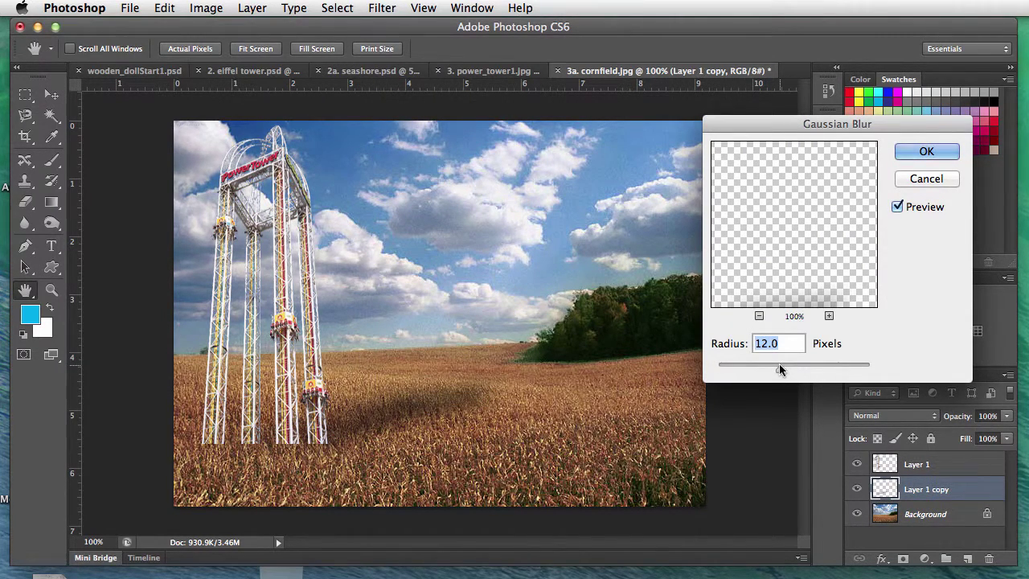
pyautogui.click(931, 155)
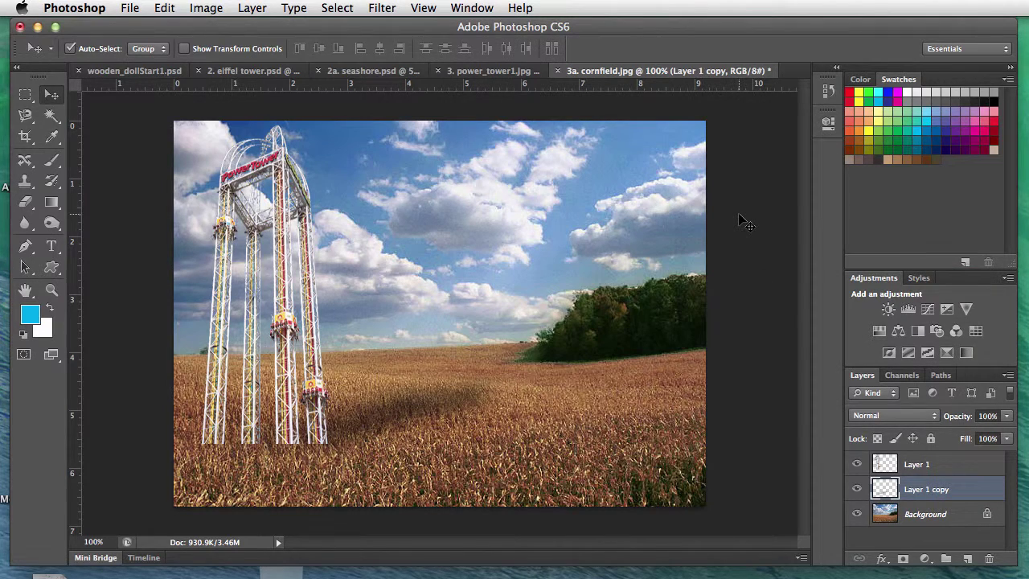
# - Enlarge the shadow wider and taller across the field with Free Transform
pyautogui.press('super+t')
pyautogui.moveTo(514, 364); pyautogui.dragTo(562, 356)
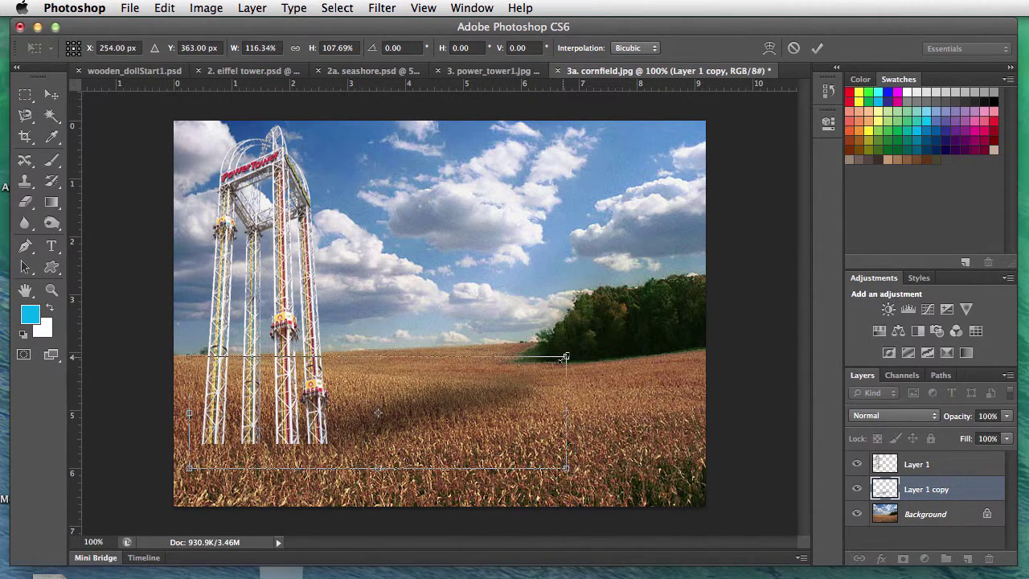
pyautogui.press('Return')
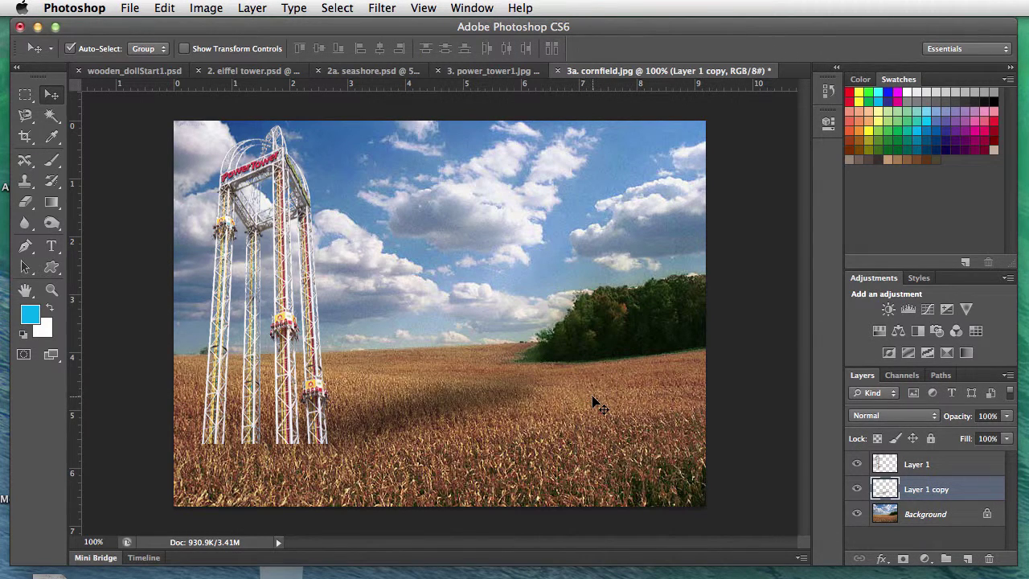